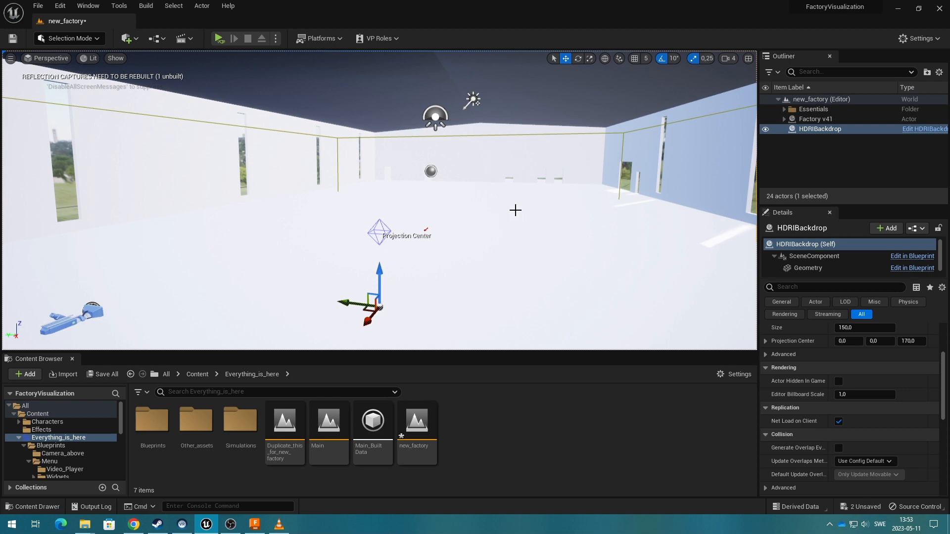
Delete the HDRIBackdrop actor from the new_factory level
right_drag(530, 209, 737, 137)
key(w)
key(d)
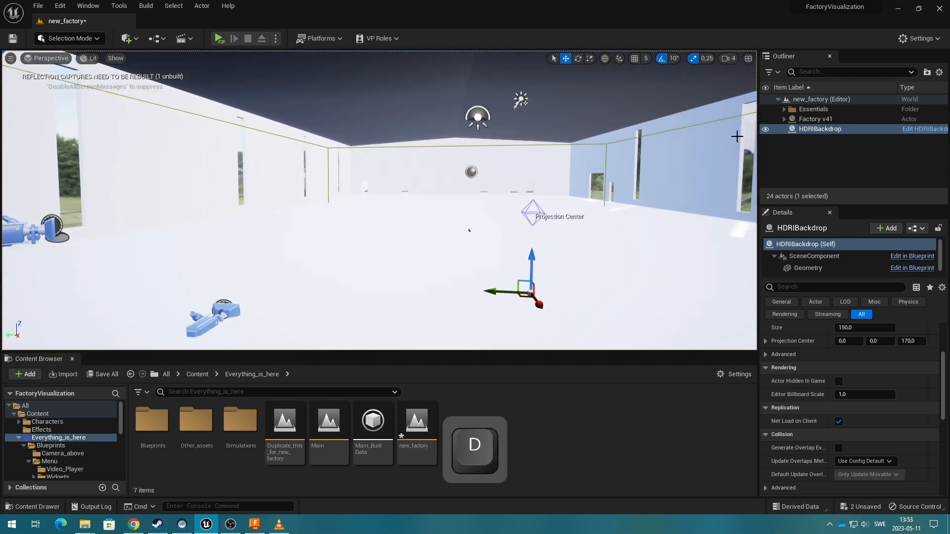
click(841, 130)
key(Delete)
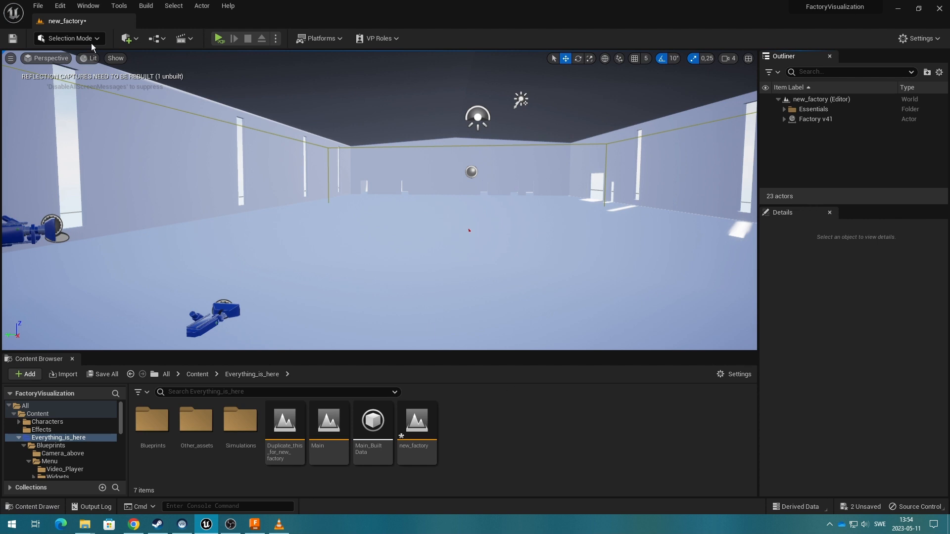
Show the light classes in Place Actors and place a Spot Light near the ceiling at the end of the hall
click(88, 6)
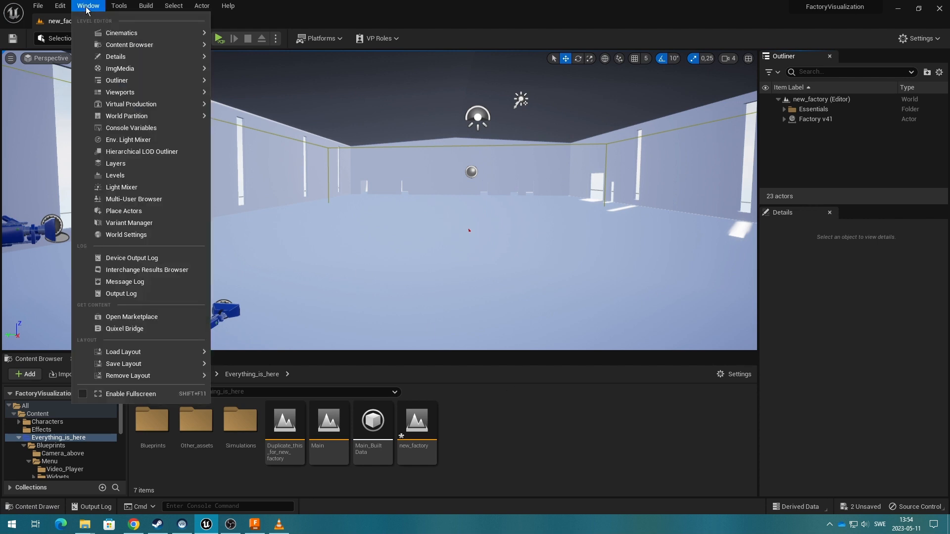
click(120, 212)
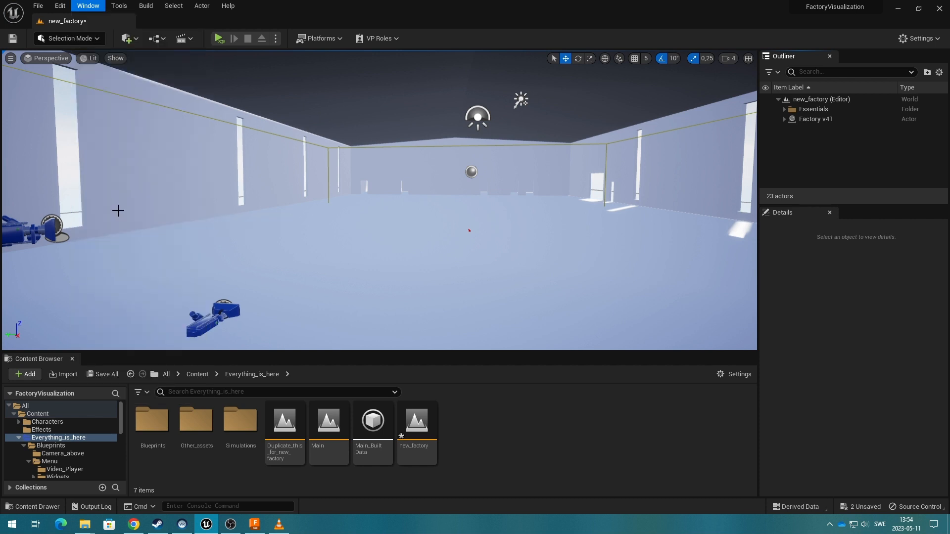
click(54, 91)
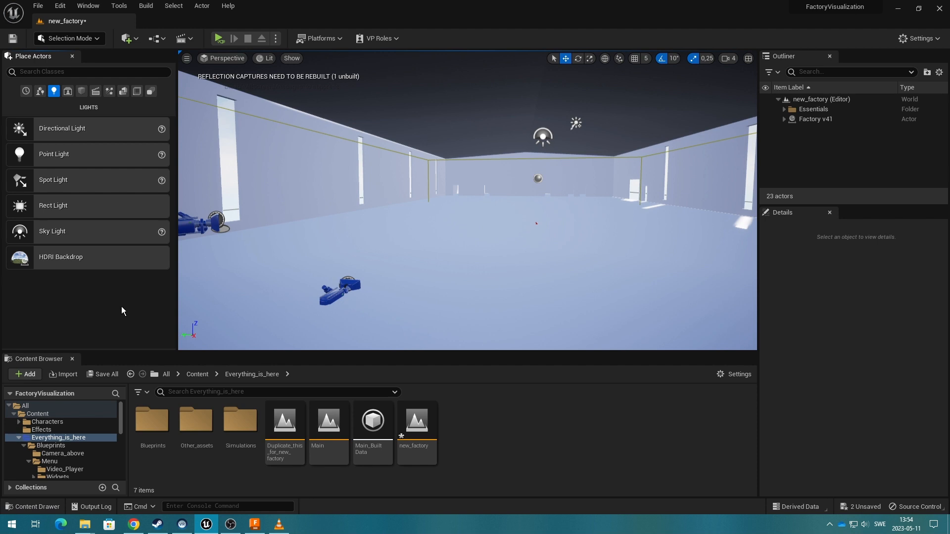
right_drag(282, 279, 149, 270)
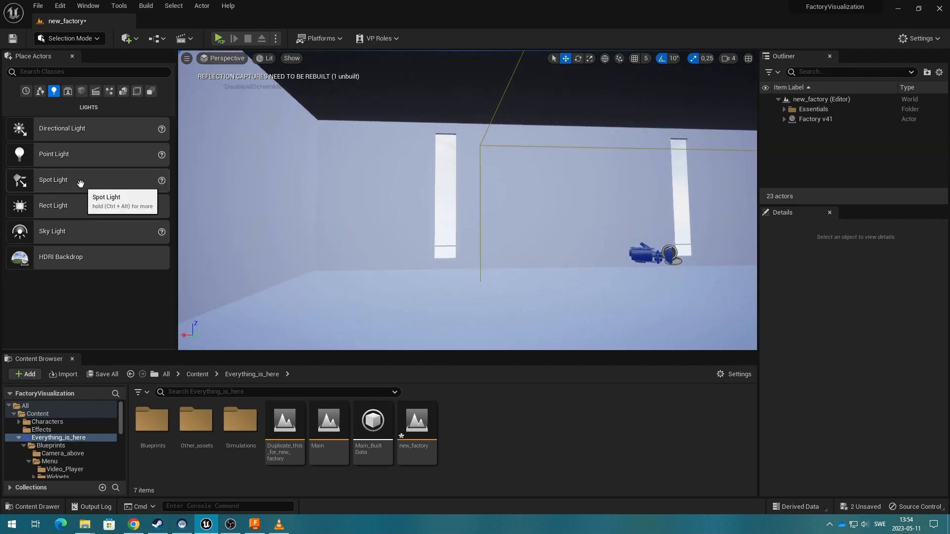
drag(81, 184, 388, 106)
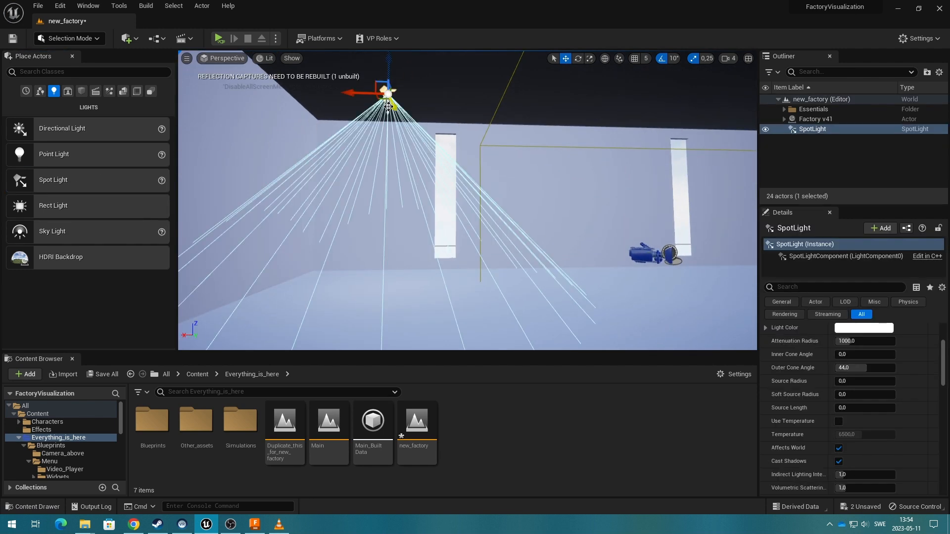
Move the new spot light horizontally into position near the factory hall's corner, just below the ceiling
key(d)
right_drag(388, 110, 232, 110)
drag(487, 118, 439, 104)
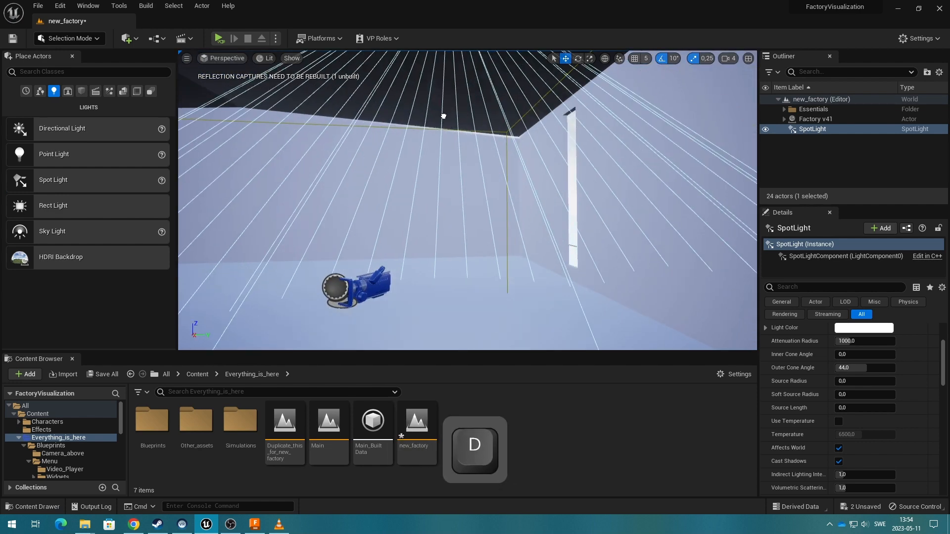
key(a)
right_drag(443, 74, 490, 55)
drag(546, 130, 505, 145)
right_drag(504, 145, 514, 139)
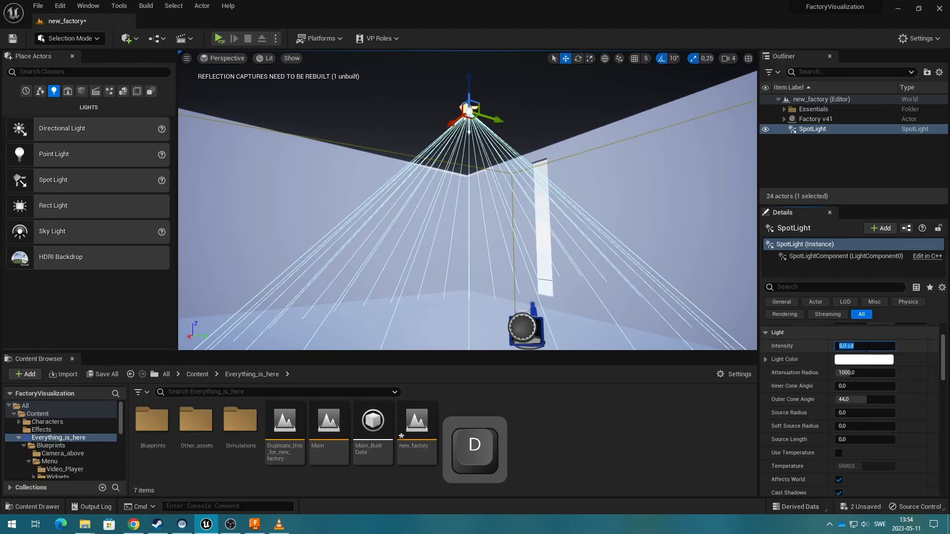
Set the spot light's Intensity to 60 cd, Attenuation Radius to 2000 and Outer Cone Angle to 40
text(60)
key(Return)
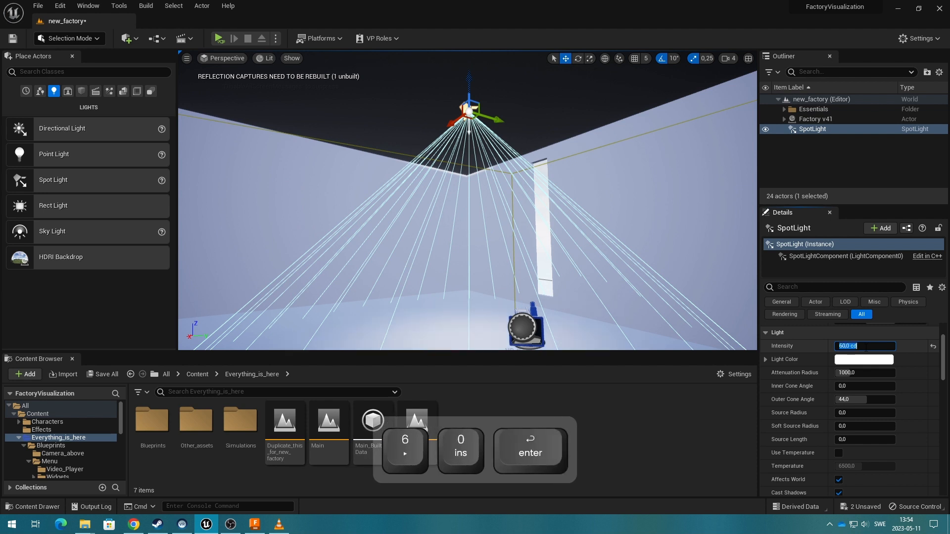
click(864, 372)
text(2000)
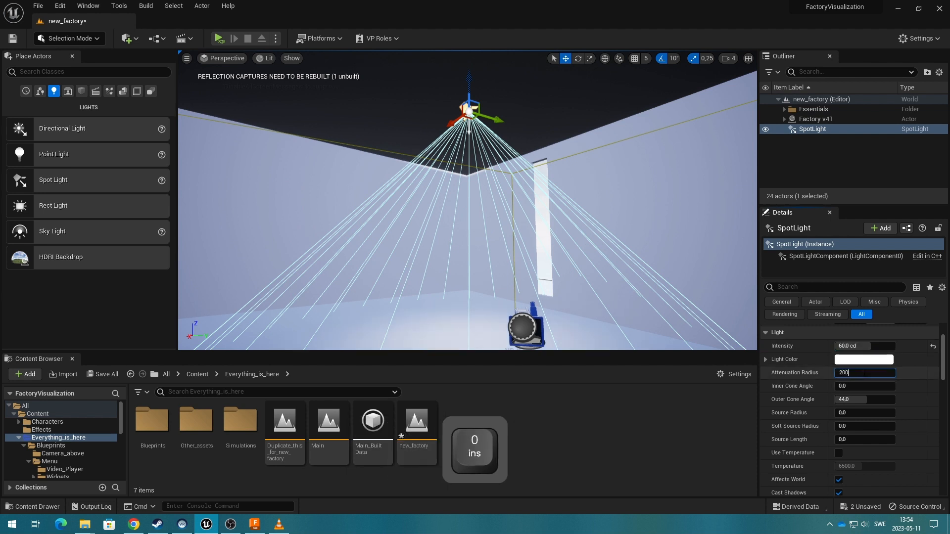
key(Return)
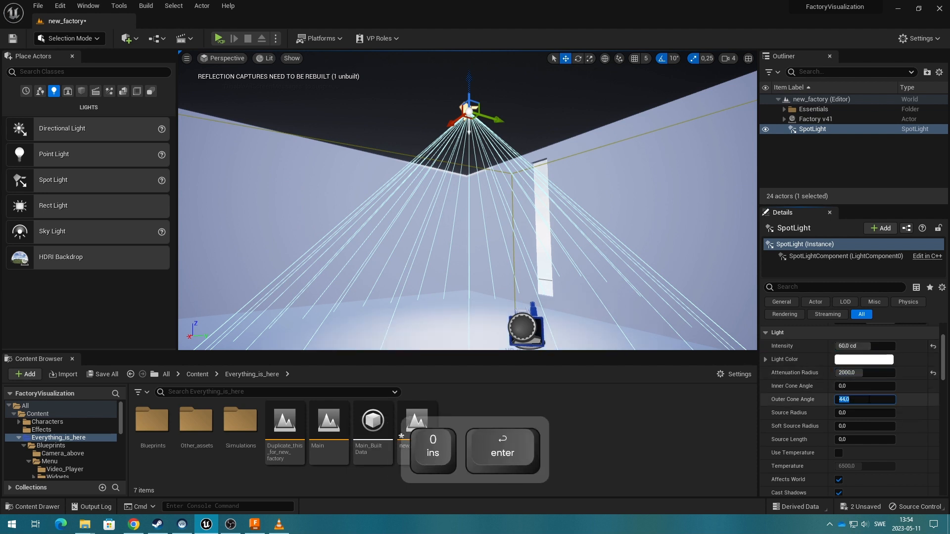
text(40)
key(Return)
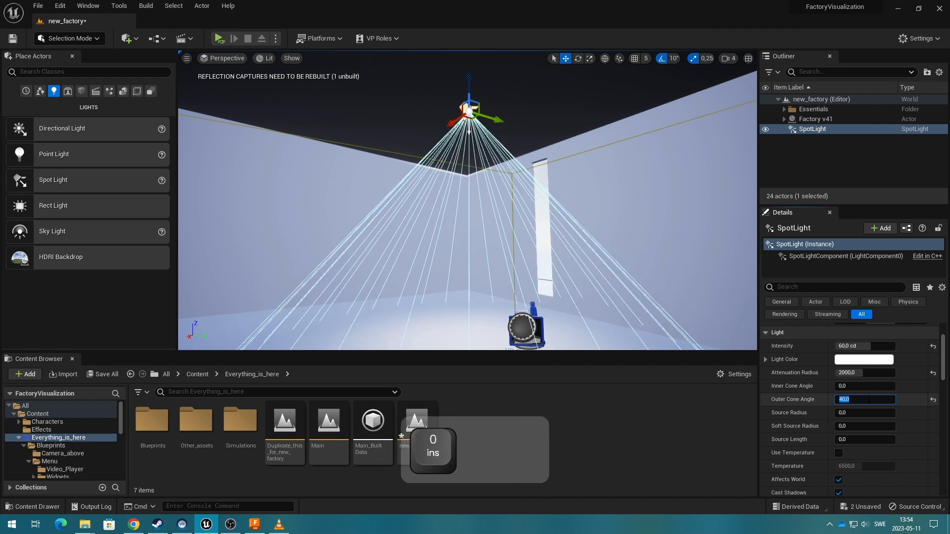
Set the spot light's Source Radius to 10 and Source Length to 430, and turn off Cast Shadows
click(865, 412)
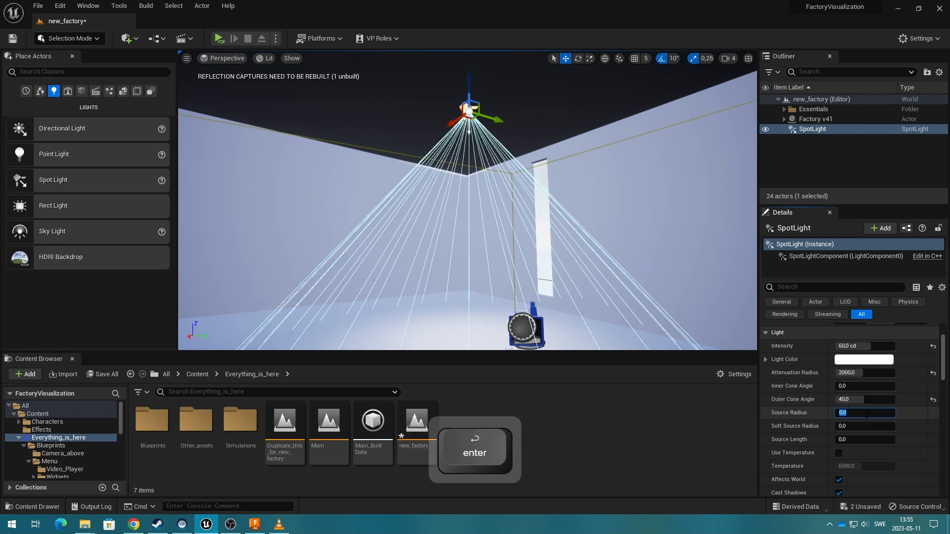
text(10)
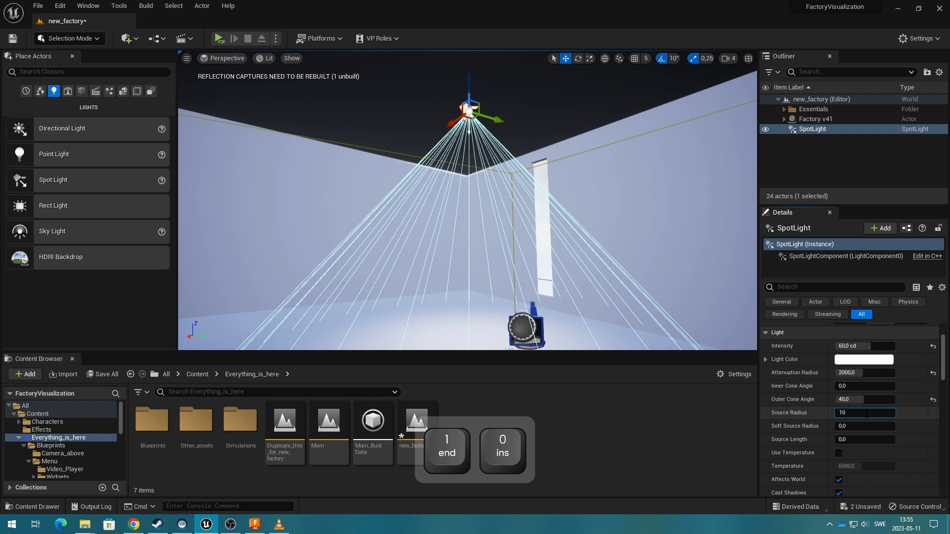
key(Return)
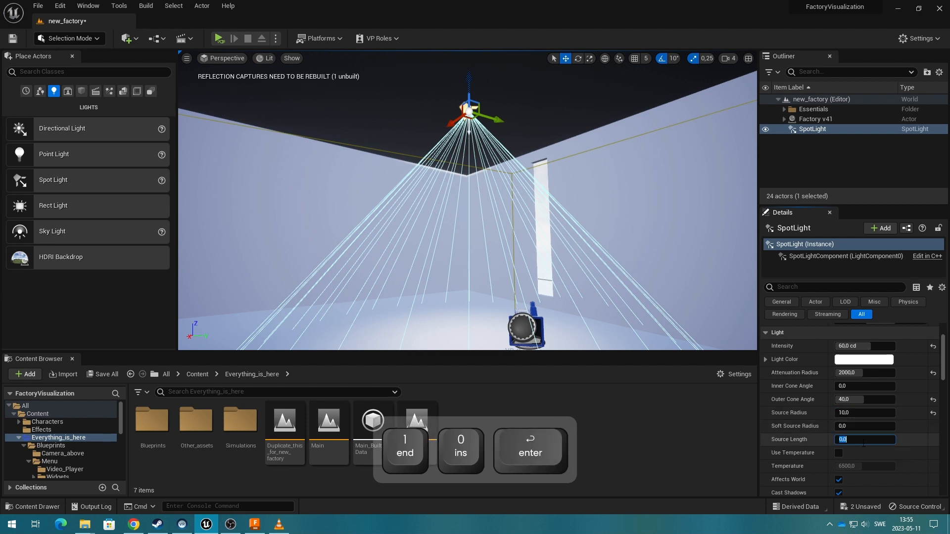
text(430)
key(Return)
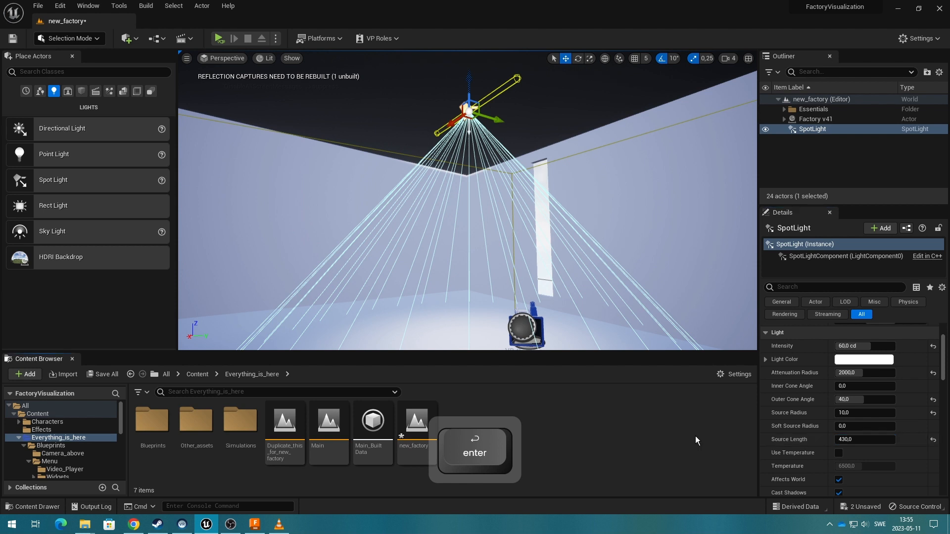
scroll(887, 439, down, 3)
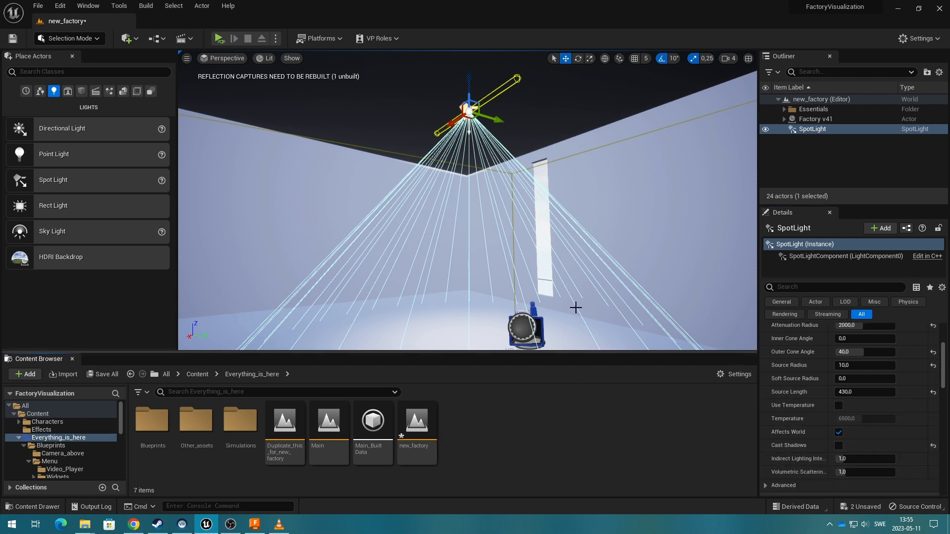
Make two evenly spaced copies of the spot light in a row along the long wall
key(a)
right_drag(545, 304, 715, 289)
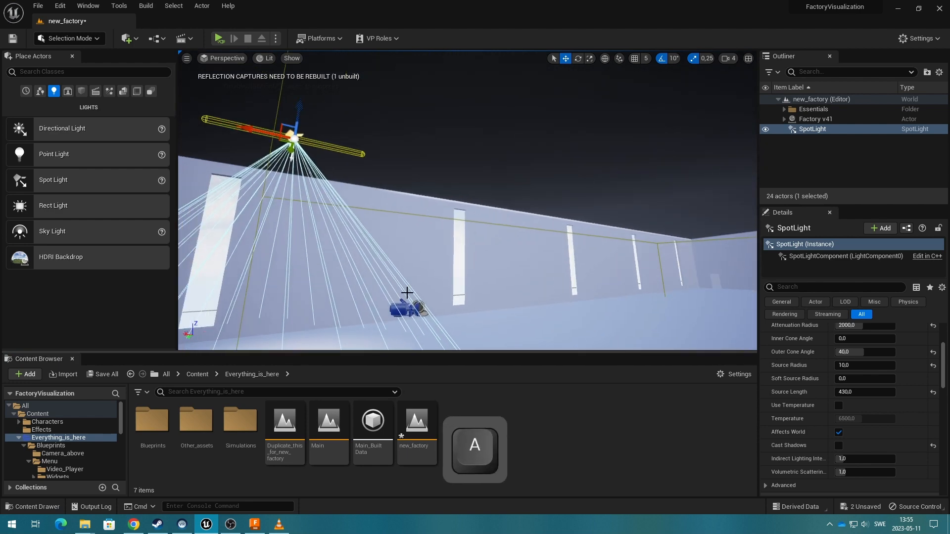
key(alt)
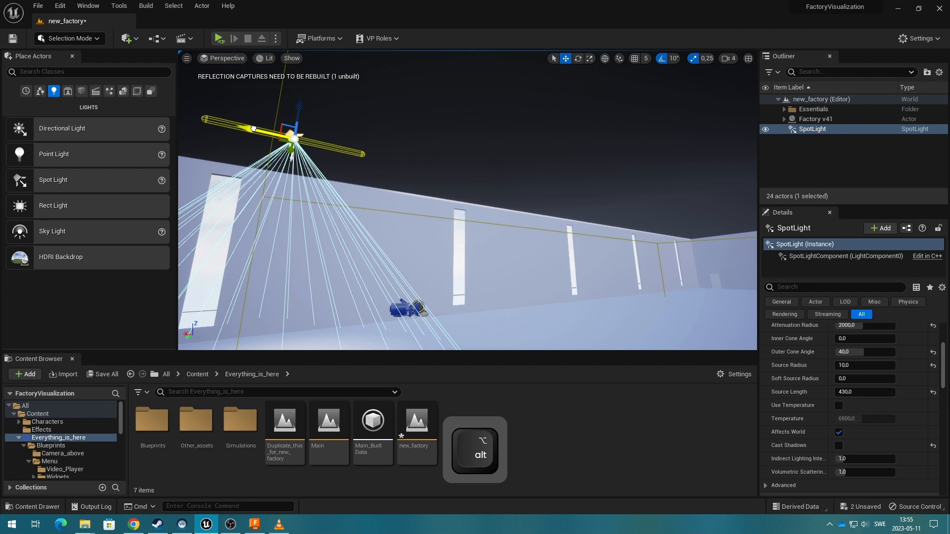
alt+drag(253, 129, 524, 172)
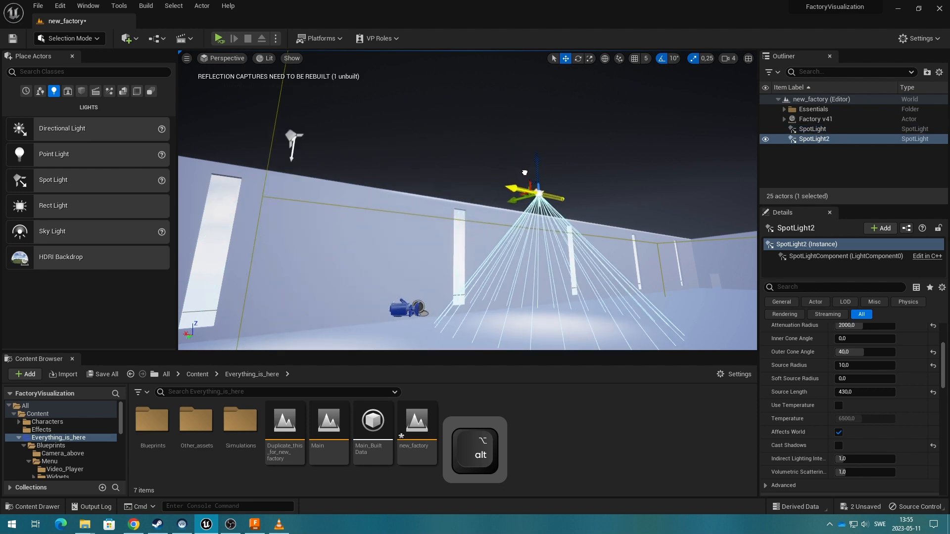
key(d)
right_drag(631, 208, 598, 211)
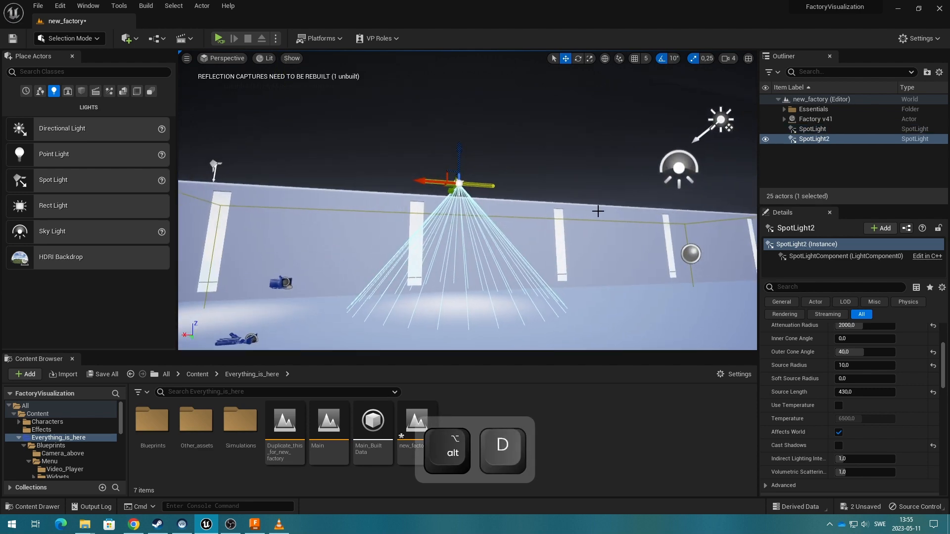
alt+drag(436, 181, 597, 194)
Extend the row along the wall with two more spot light copies, giving five lights in total
right_drag(597, 195, 631, 194)
key(w)
key(d)
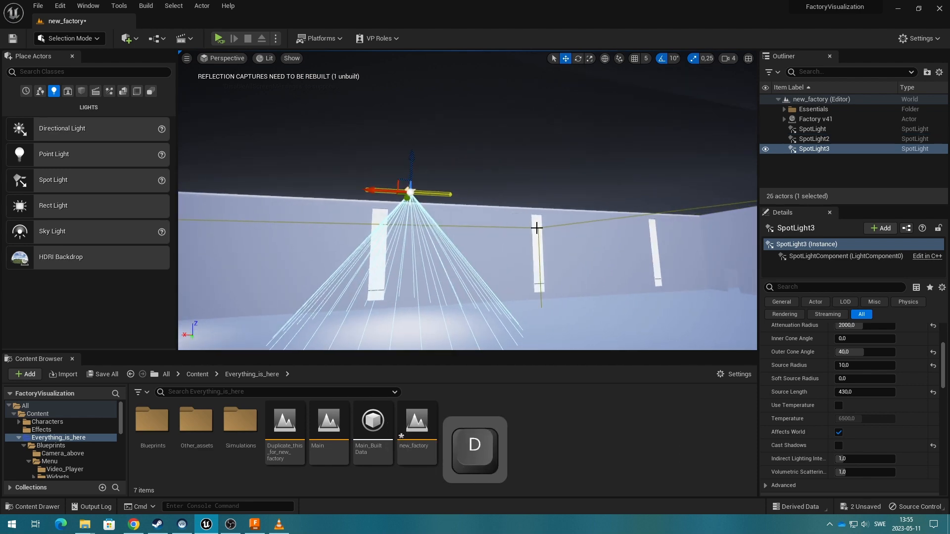
alt+drag(414, 206, 598, 218)
key(d)
right_drag(598, 218, 598, 218)
alt+drag(341, 190, 507, 204)
Select SpotLight through SpotLight5 and duplicate the whole row to the middle of the hall
key(d)
right_drag(507, 203, 425, 204)
click(821, 130)
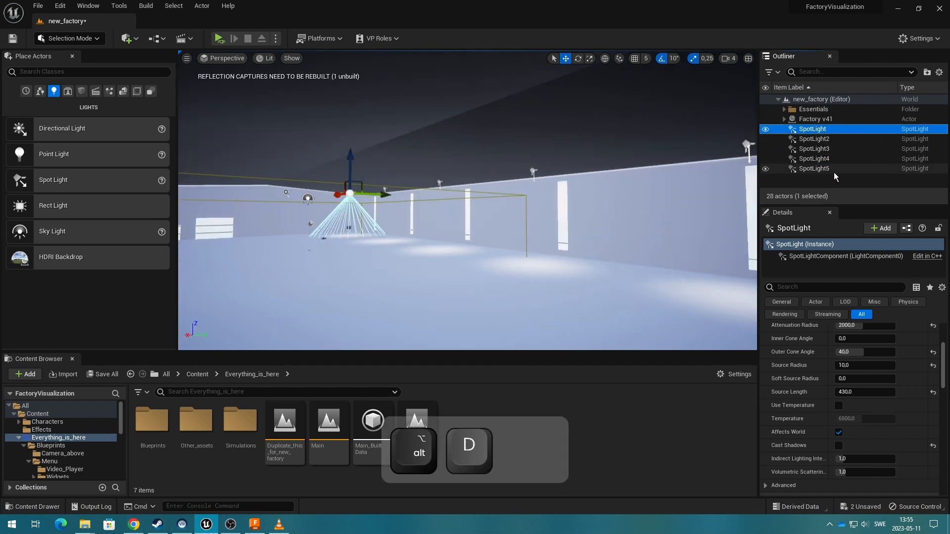
shift+click(833, 169)
right_drag(638, 213, 638, 214)
key(d)
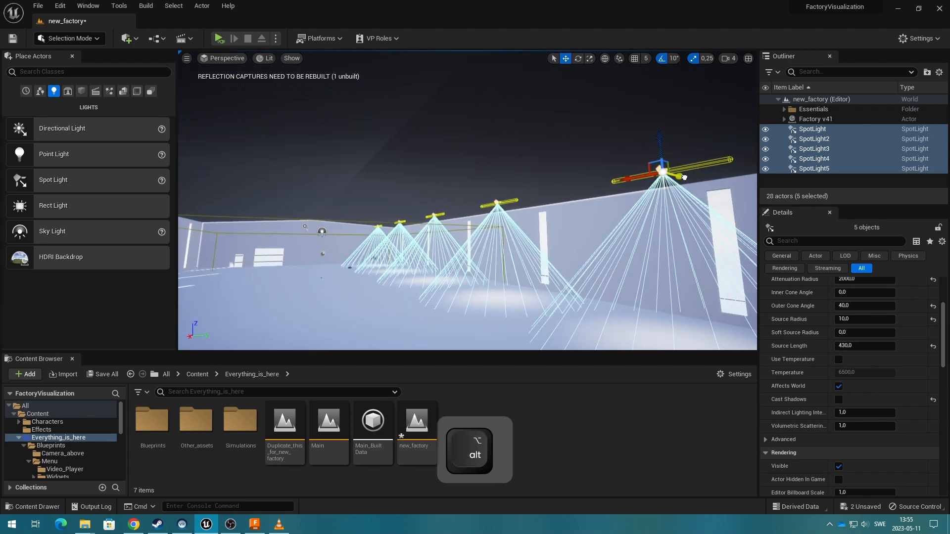
alt+drag(684, 177, 485, 261)
Duplicate the middle row of five spot lights toward the opposite long wall to form a third row
key(d)
right_drag(485, 261, 430, 261)
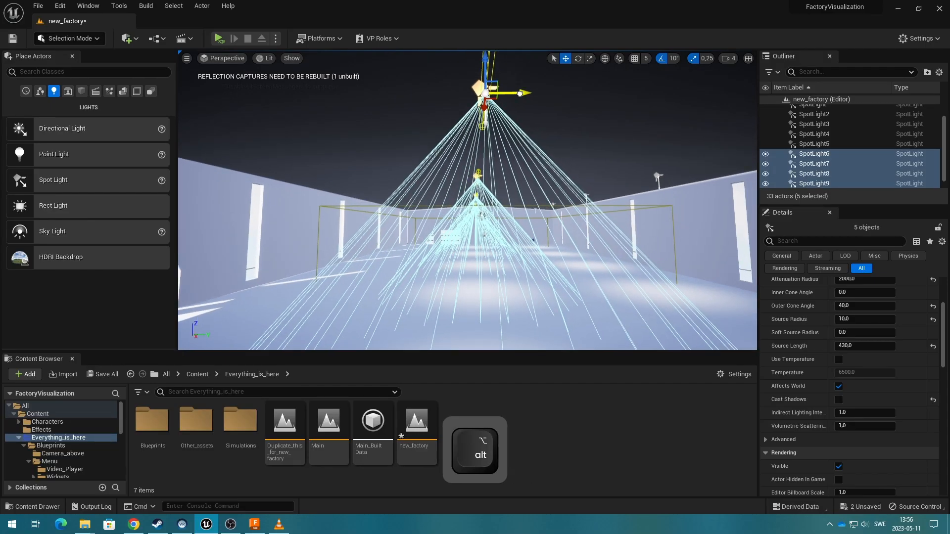
alt+drag(519, 94, 193, 95)
Select all fifteen spot lights, move them into a new Outliner folder named Floorlights, and clear the selection
key(a)
right_drag(371, 115, 259, 82)
key(w)
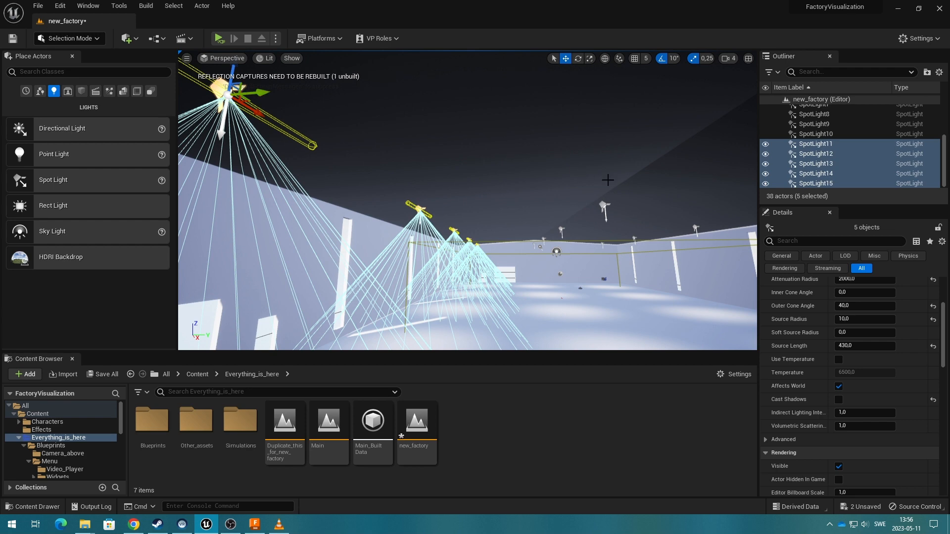
click(854, 187)
shift+click(842, 126)
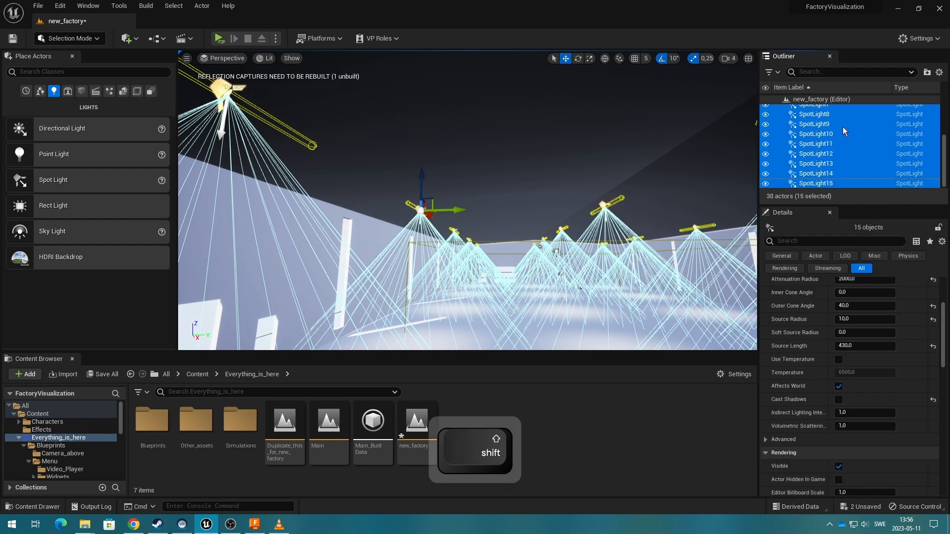
right_click(842, 127)
mouse_move(849, 342)
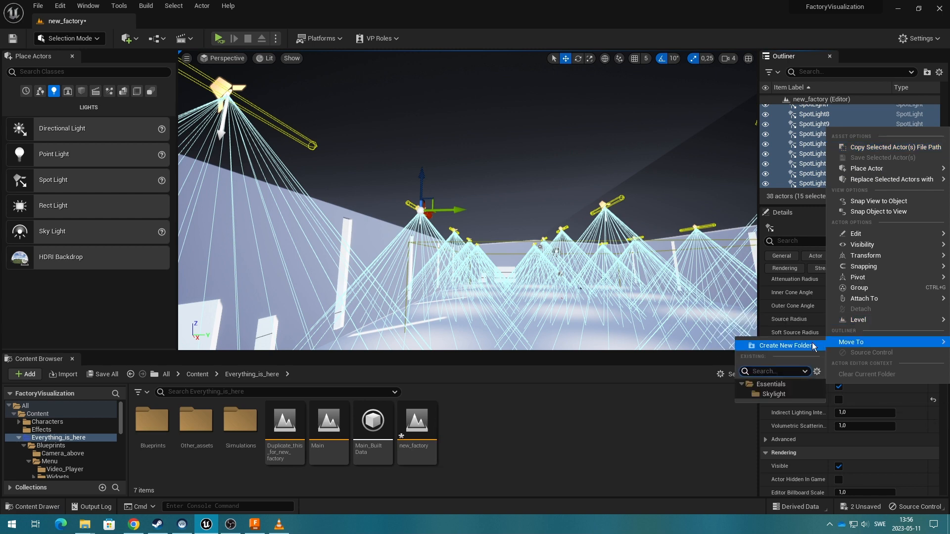
click(797, 346)
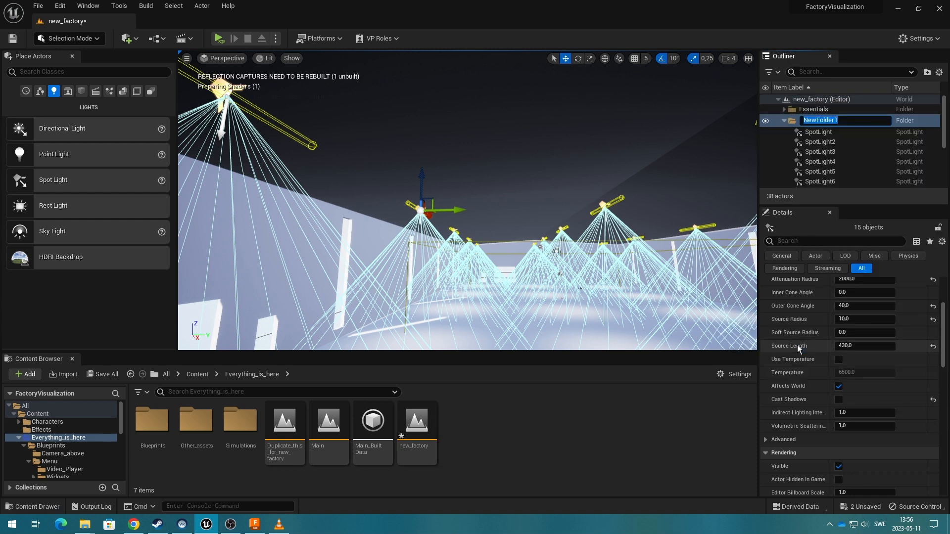
text(Floor)
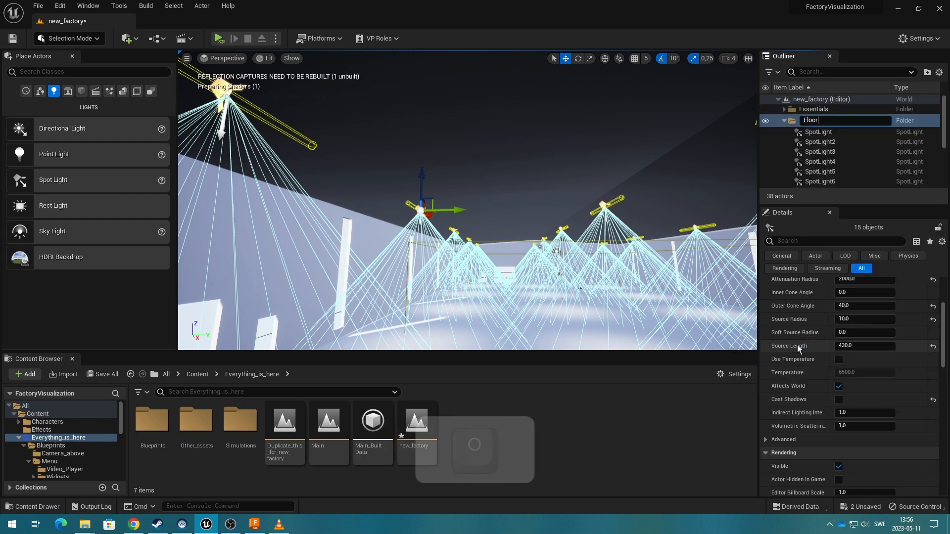
text(lights)
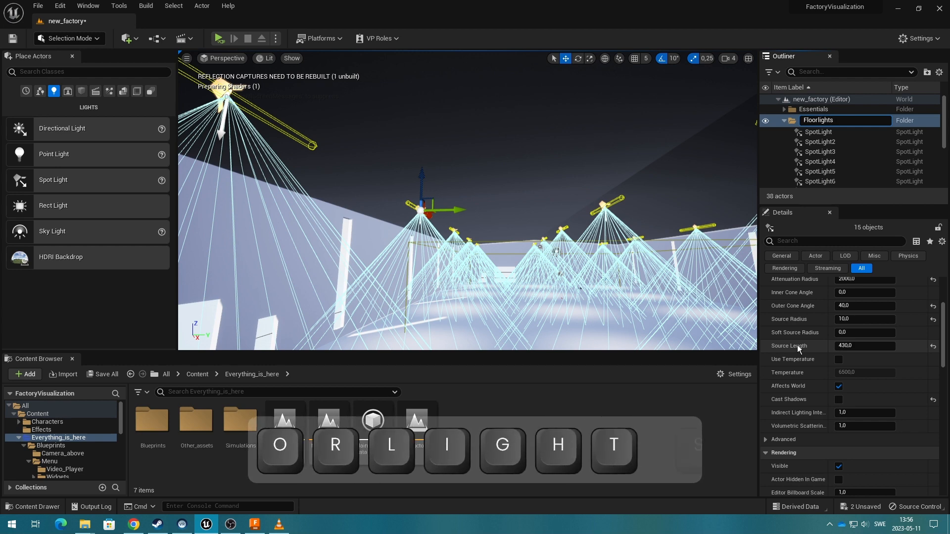
key(Return)
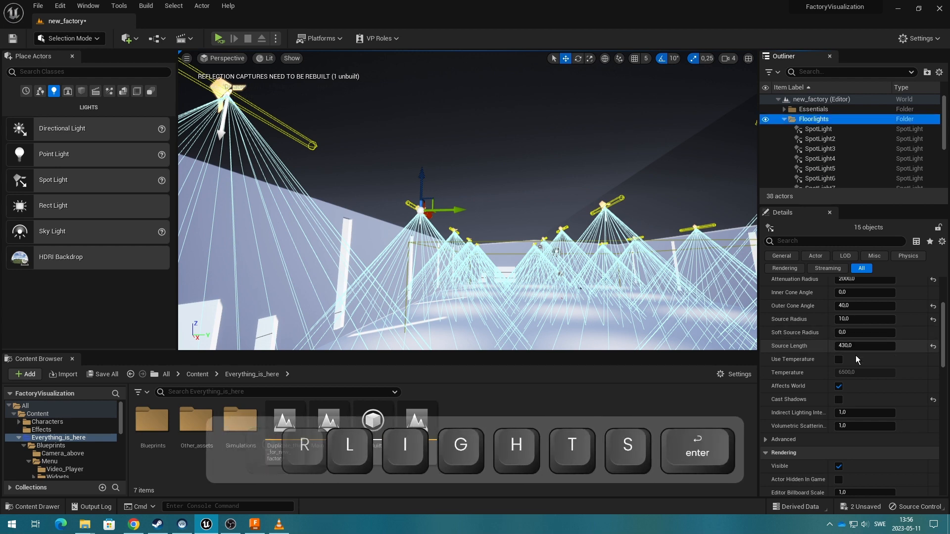
key(Escape)
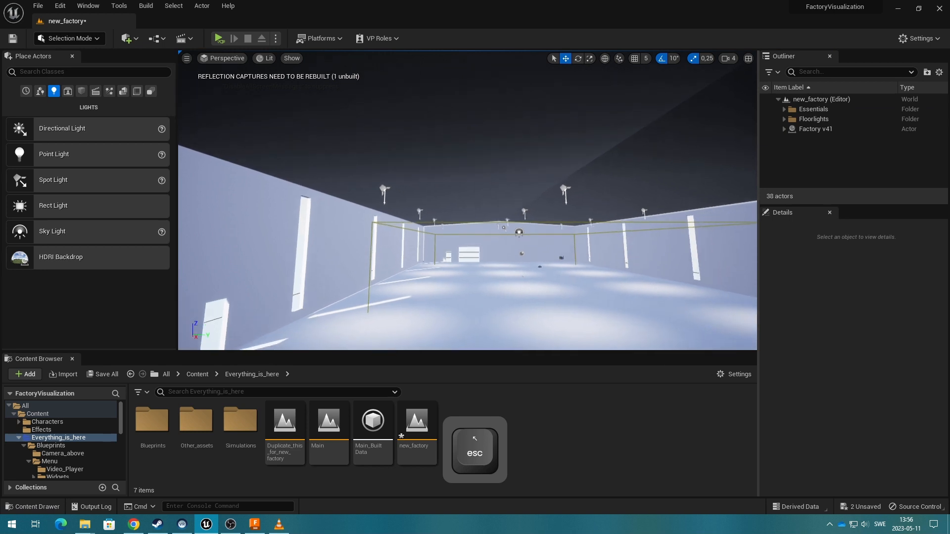
Add a new spot light just below the first ceiling light in the hall's corner and rotate it to point straight up
key(a)
key(w)
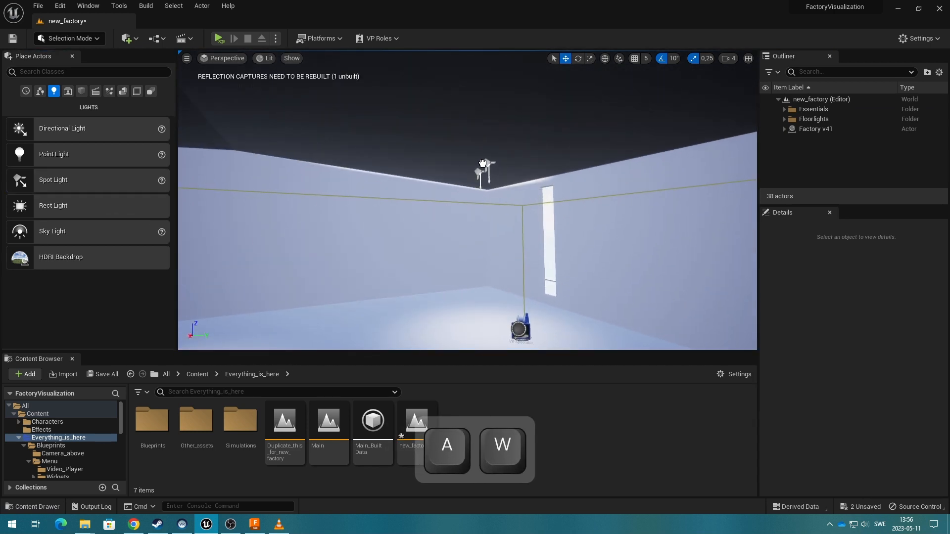
key(w)
drag(487, 159, 495, 212)
key(d)
key(space)
key(space)
key(space)
key(space)
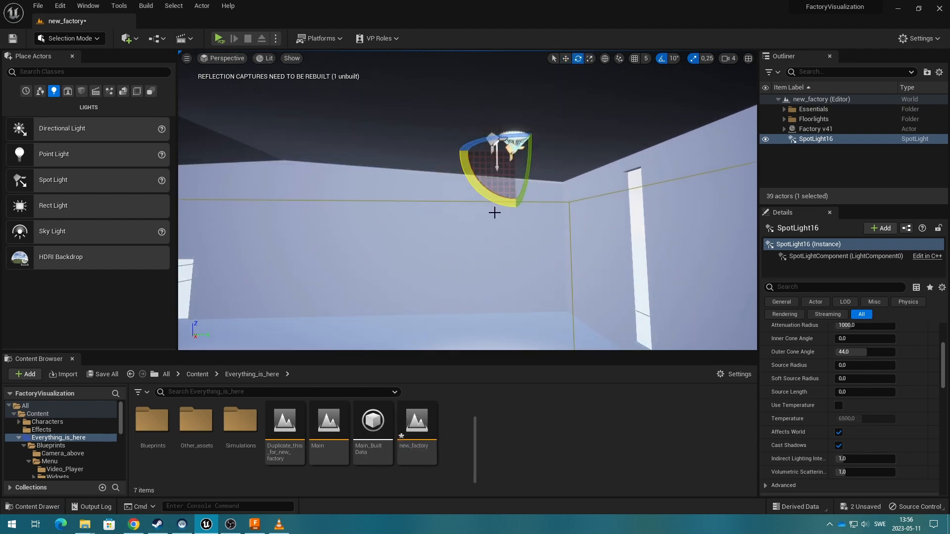
key(space)
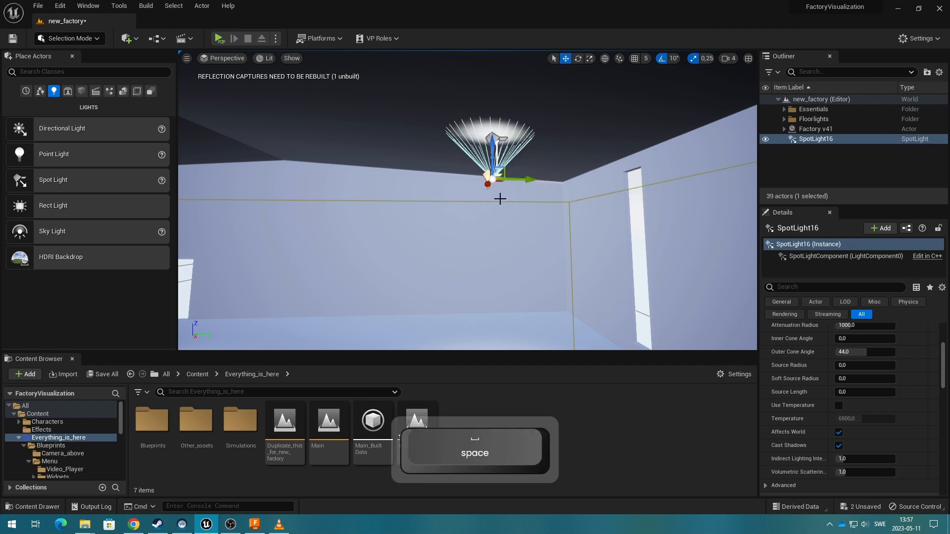
key(f)
key(a)
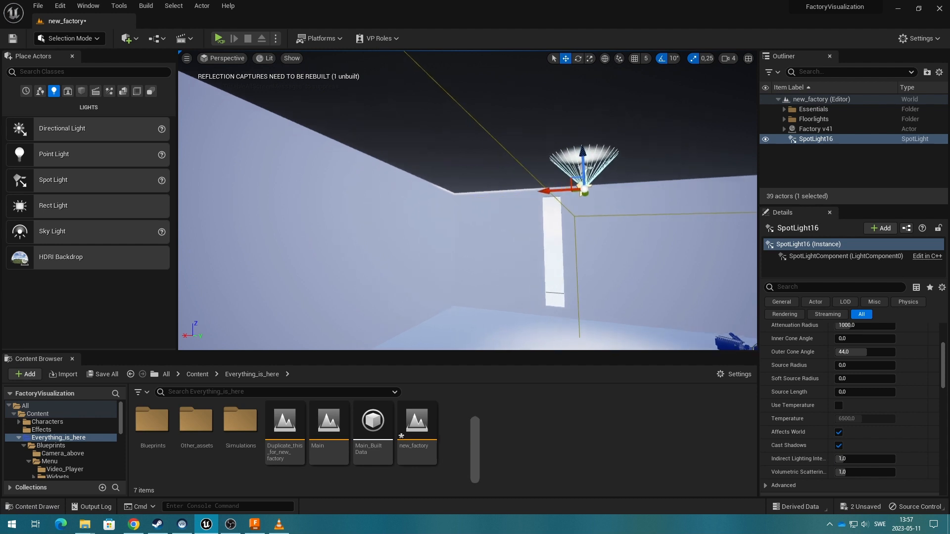
key(d)
Set the upward spot light's intensity to 1 cd and its outer cone angle to 80
scroll(897, 369, up, 2)
scroll(891, 370, up, 2)
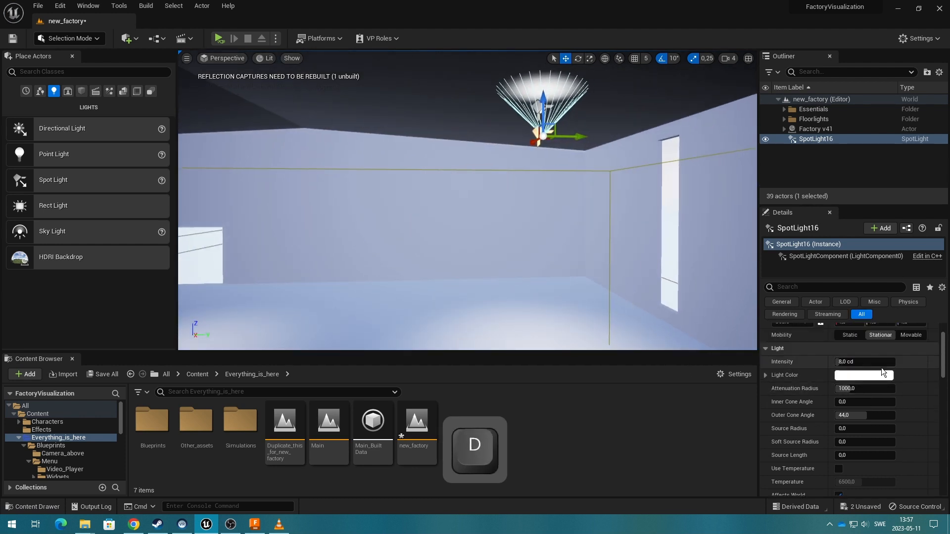
text(1)
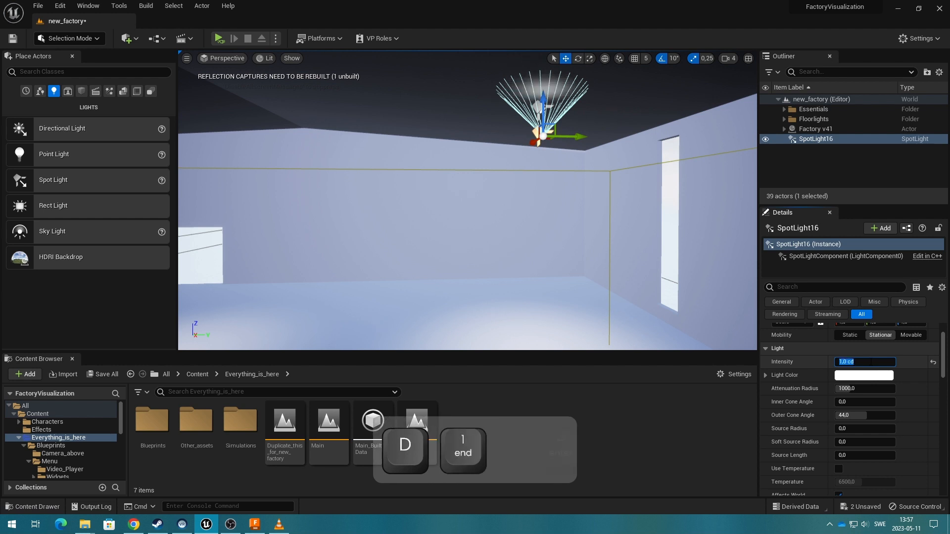
key(Return)
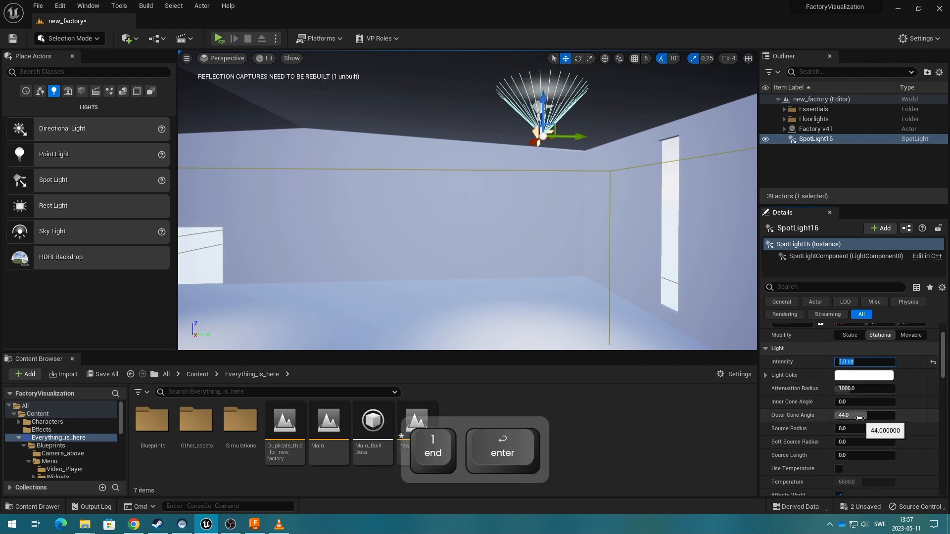
text(80)
key(Return)
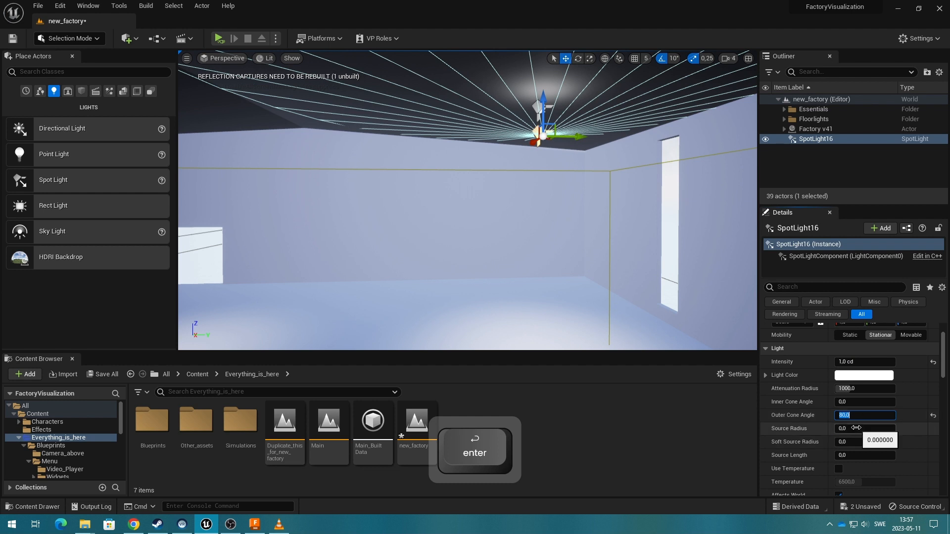
Set the upward spot light's source radius to 10 and source length to 430, and turn off its shadow casting
click(856, 429)
text(10)
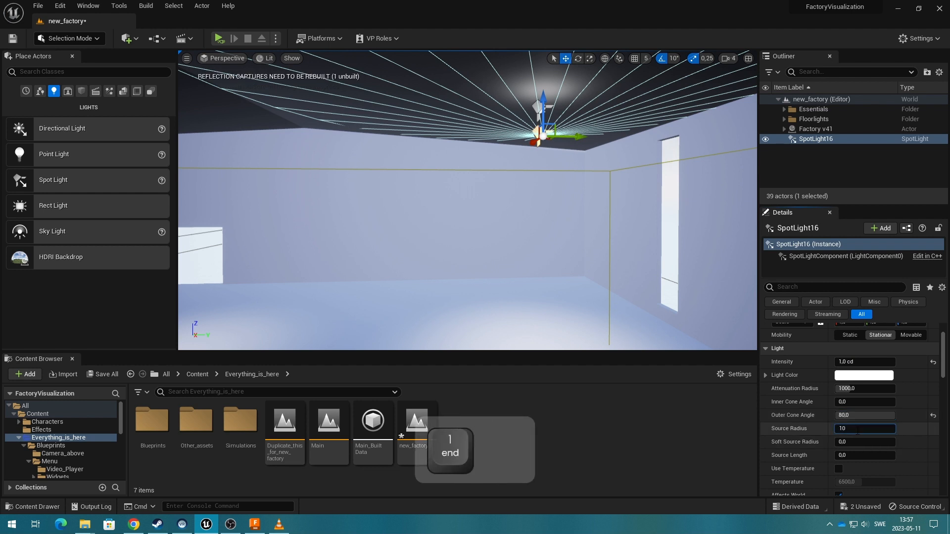
key(Return)
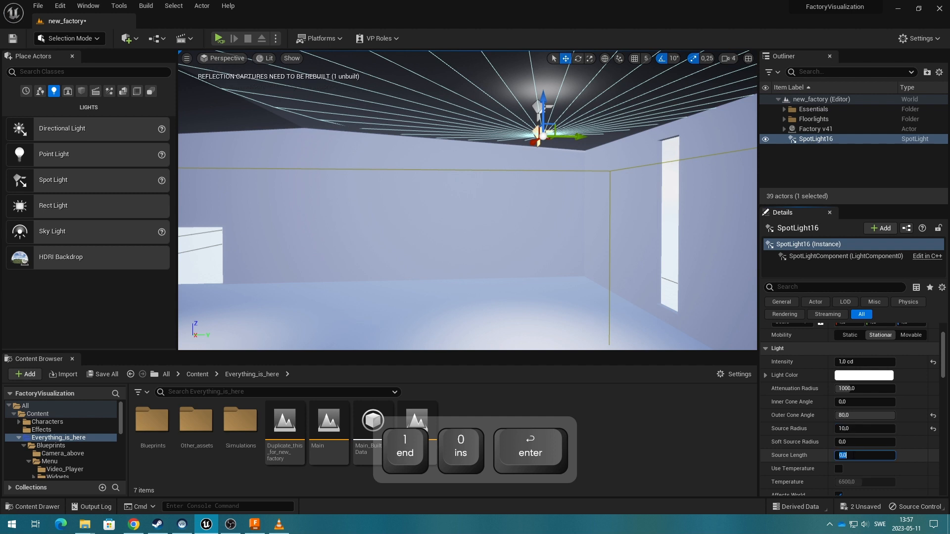
text(430)
key(Return)
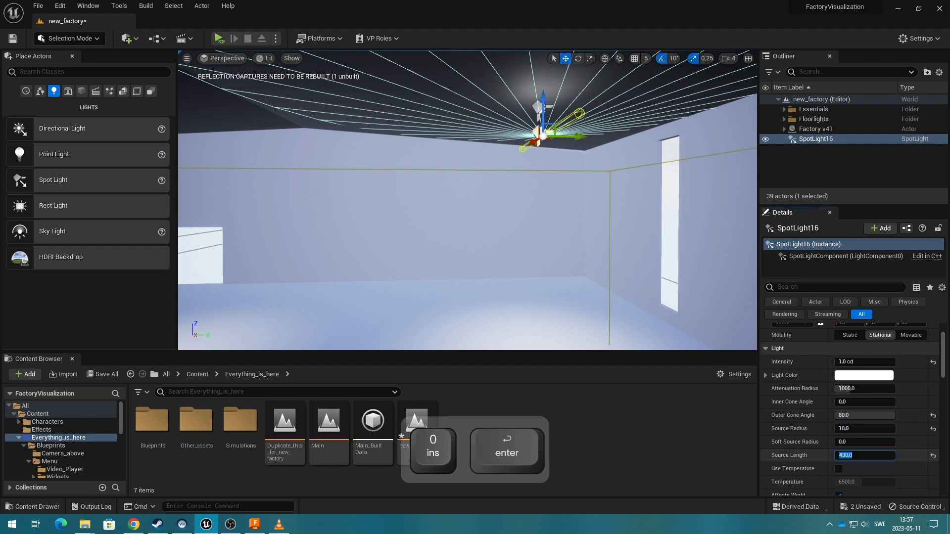
key(Return)
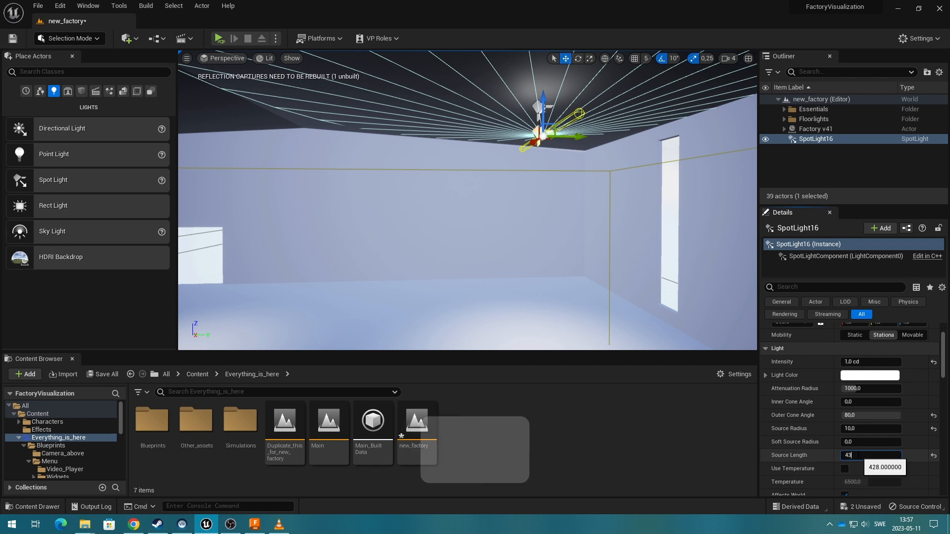
text(430)
key(Return)
scroll(921, 467, down, 3)
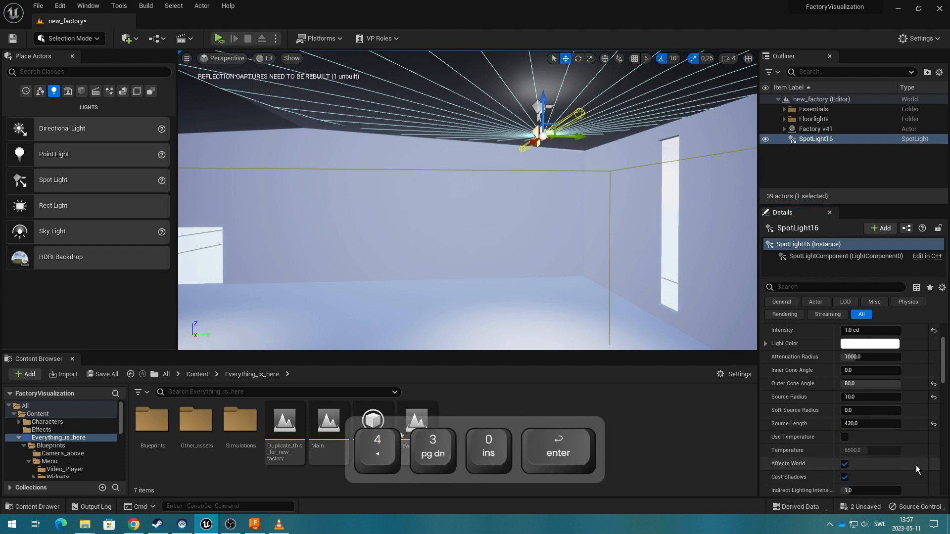
click(845, 447)
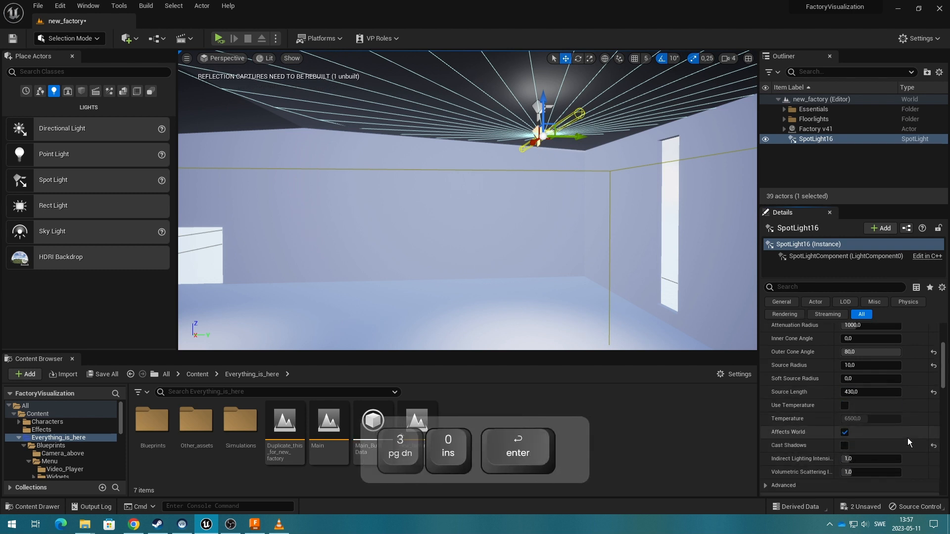
Duplicate the upward spot light twice along the wall, placing each copy below the next floor light
right_drag(619, 238, 717, 223)
key(a)
right_drag(570, 236, 618, 227)
alt+drag(540, 188, 702, 186)
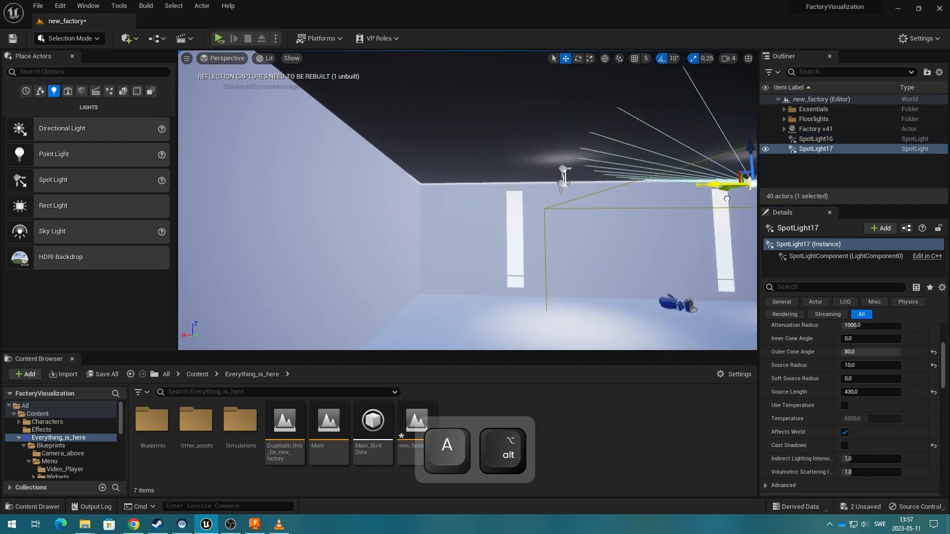
key(d)
right_drag(702, 186, 781, 184)
alt+drag(334, 154, 512, 164)
right_drag(512, 164, 568, 163)
key(d)
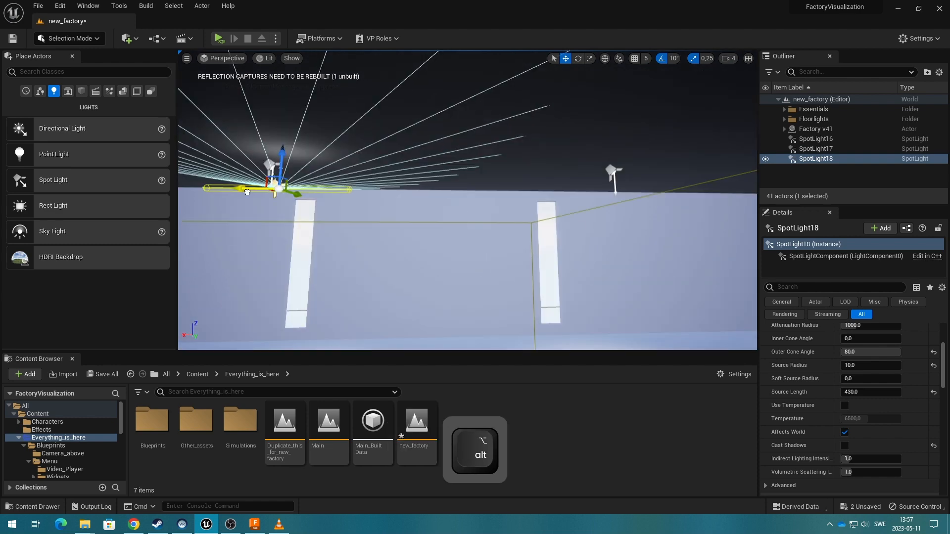
Add two more upward spot light copies along the wall to complete a row of five
alt+drag(244, 188, 578, 186)
right_drag(579, 186, 623, 188)
key(d)
alt+drag(319, 186, 544, 201)
right_drag(544, 202, 613, 198)
key(d)
click(613, 198)
click(784, 130)
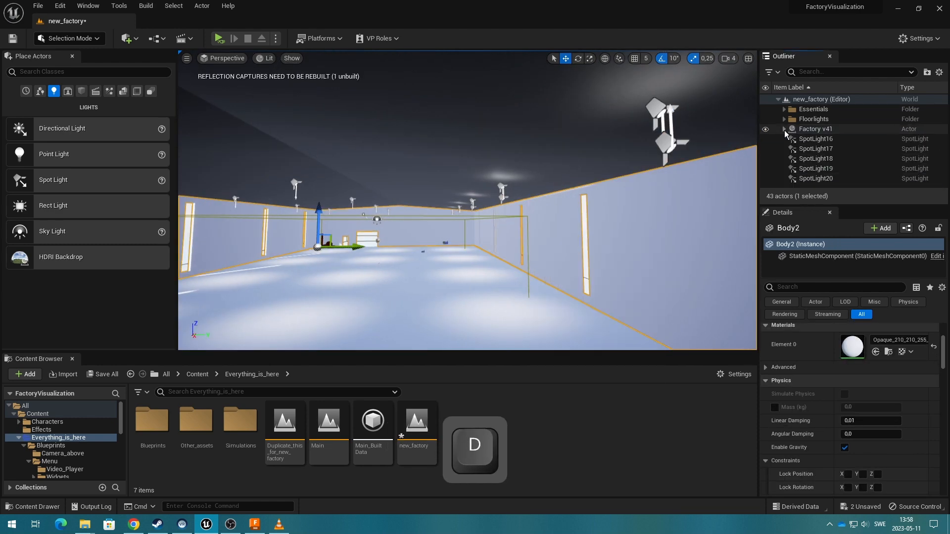
Select SpotLight16 through SpotLight20 and duplicate the row to the middle of the hall
click(815, 139)
shift+click(815, 178)
alt+drag(692, 150, 602, 128)
key(a)
right_drag(602, 127, 549, 127)
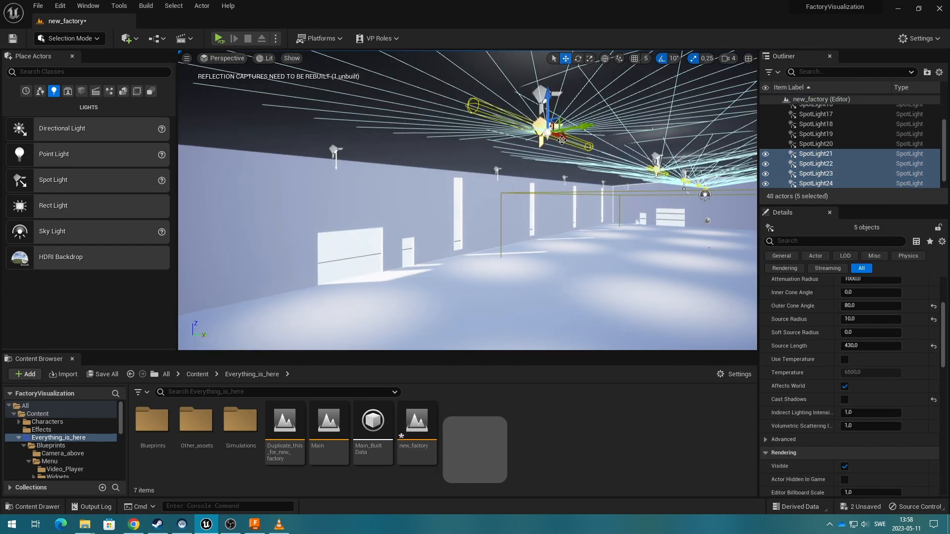
Duplicate the middle row of upward spot lights to the opposite long wall as a third row
alt+drag(586, 127, 344, 189)
key(w)
key(d)
right_drag(345, 190, 366, 195)
Move all fifteen upward spot lights, from SpotLight16 on, into a new Outliner folder named rooflights and collapse it
scroll(850, 156, up, 5)
click(850, 156)
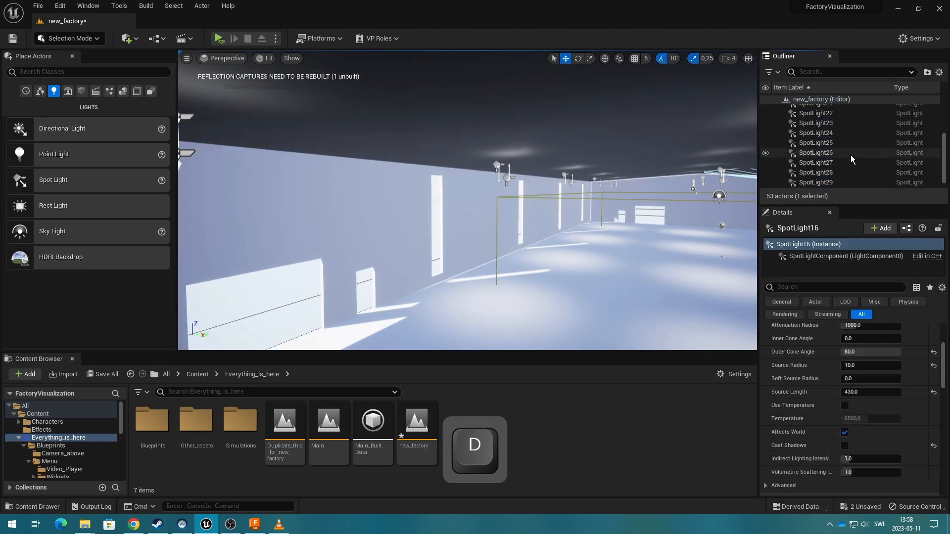
scroll(849, 160, down, 5)
shift+click(841, 183)
right_click(840, 166)
mouse_move(860, 381)
click(805, 383)
text(rooflights)
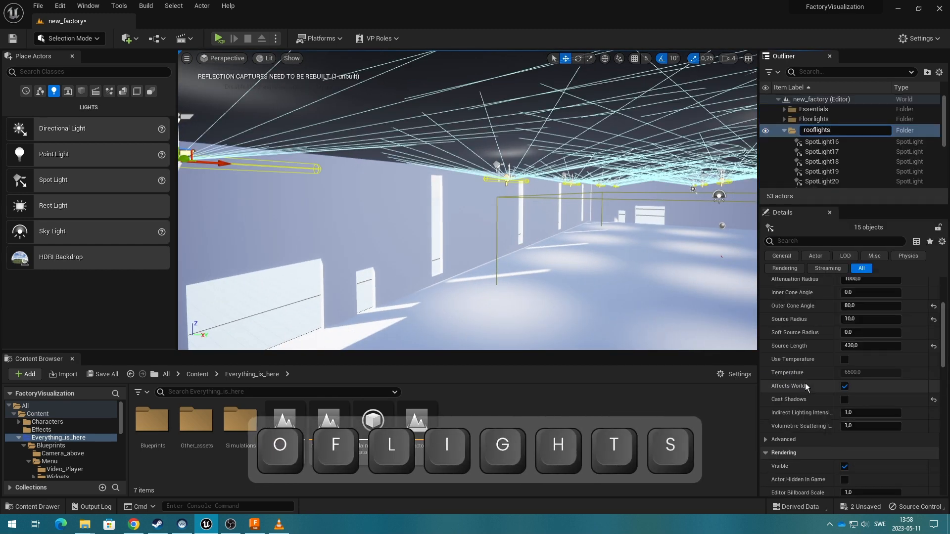
key(Return)
click(784, 130)
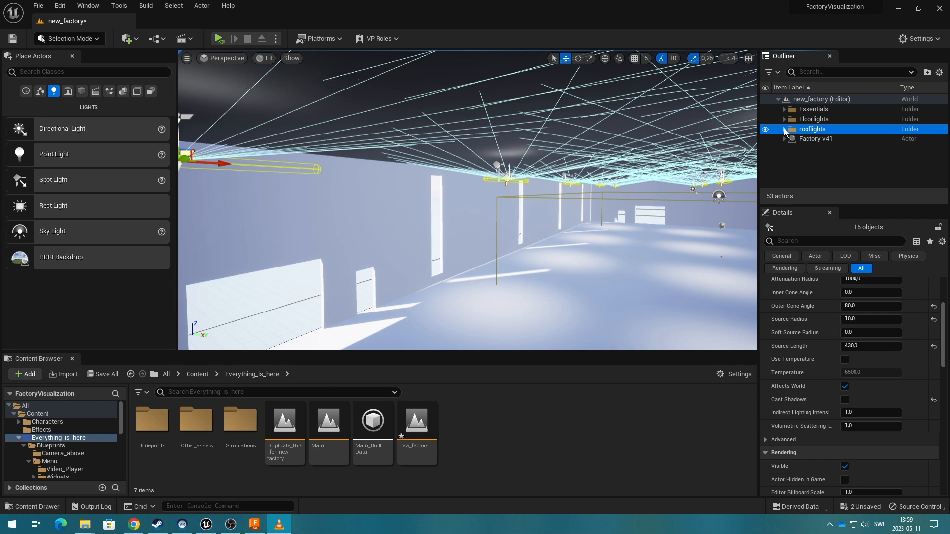
Select every spot light in the rooflights folder and set their mobility to Movable
click(783, 129)
click(826, 151)
scroll(841, 159, down, 2)
scroll(842, 158, down, 2)
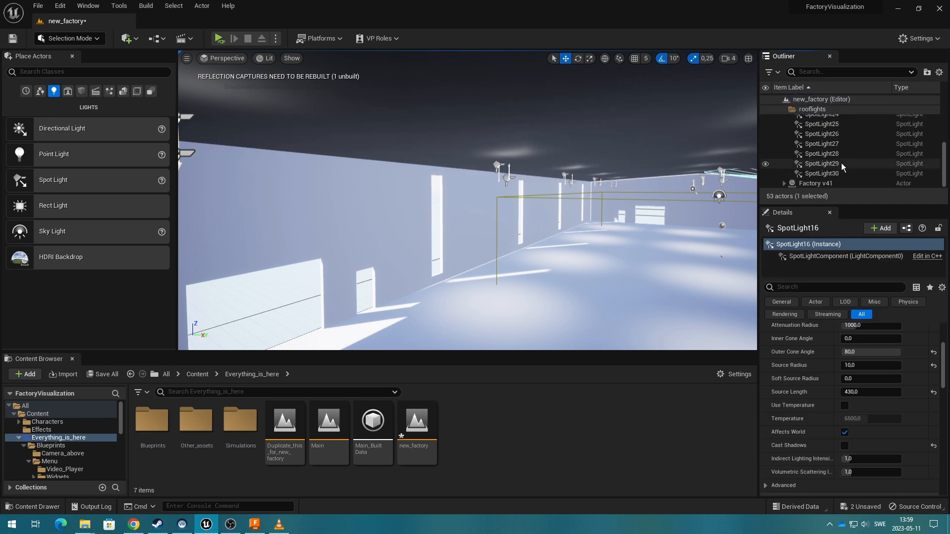
shift+click(838, 173)
scroll(891, 303, up, 1)
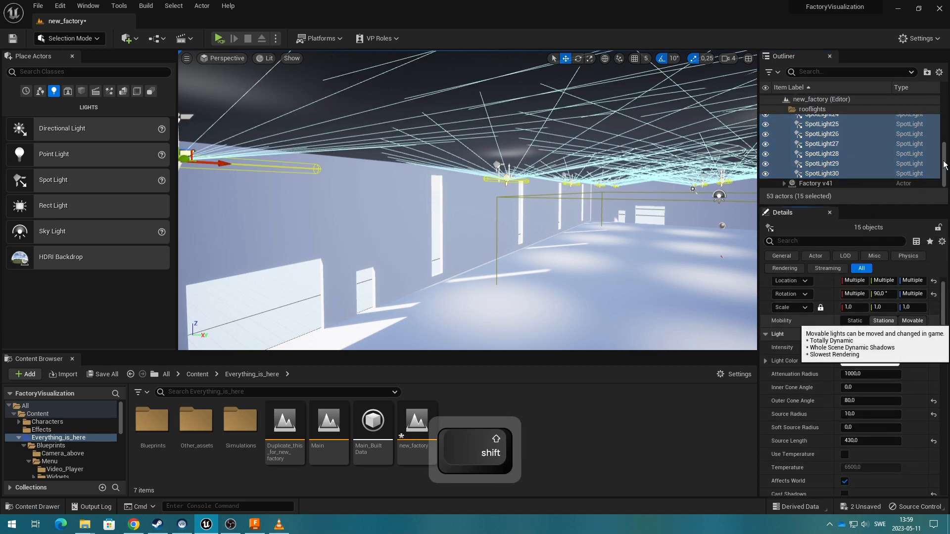
click(783, 129)
Select SpotLight through SpotLight15 in the Floorlights folder and set their mobility to Movable
click(783, 120)
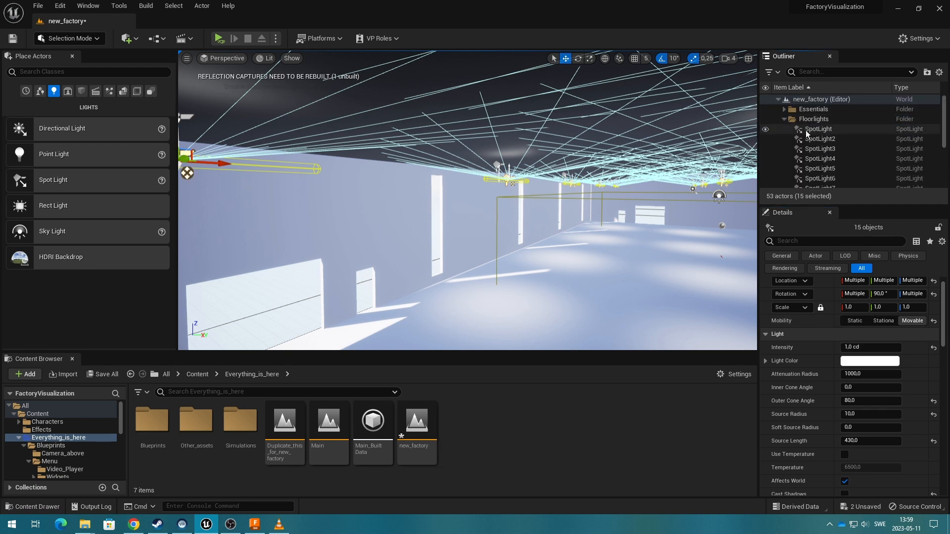
click(810, 130)
scroll(827, 147, down, 6)
shift+click(839, 162)
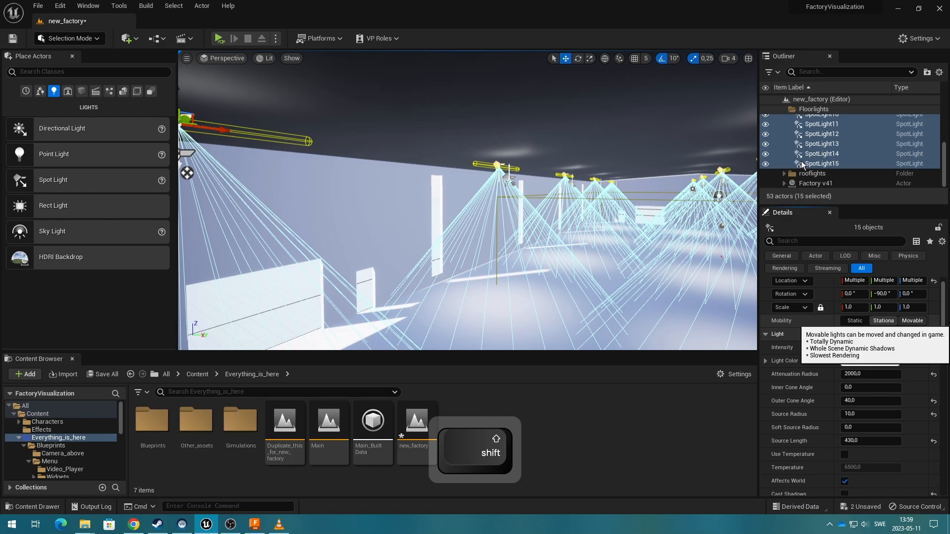
click(912, 321)
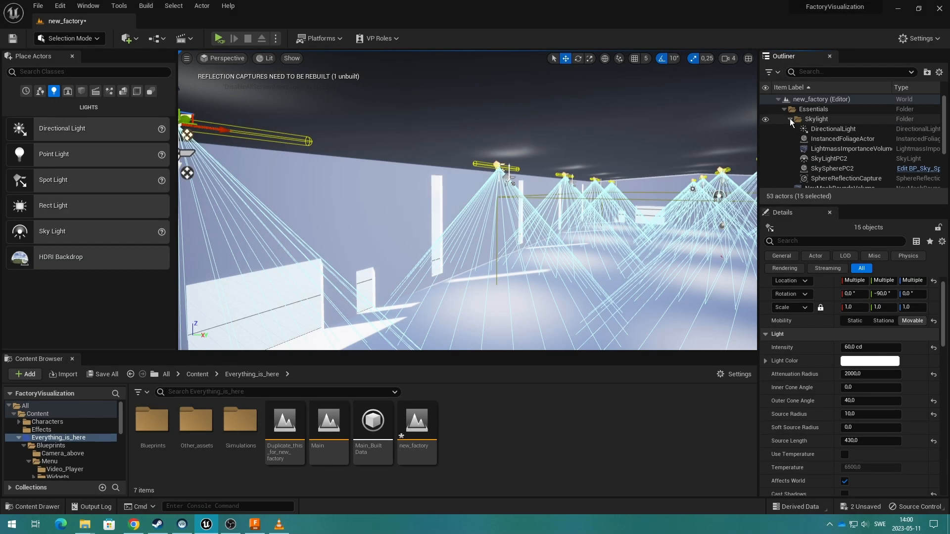
Try a different bloom intensity on the PostProcessVolume in the Essentials folder, then reset it to the default
click(789, 119)
click(839, 139)
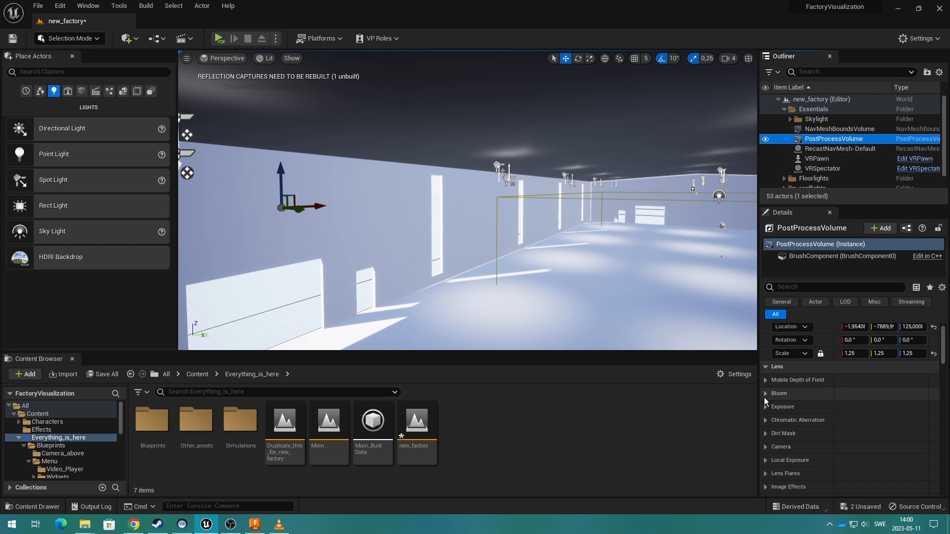
click(765, 393)
drag(850, 421, 883, 432)
click(933, 421)
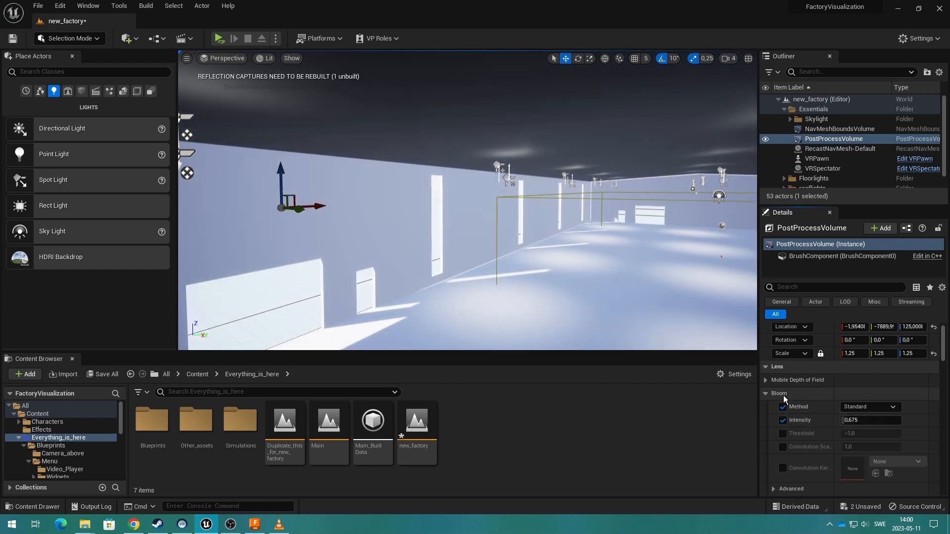
click(766, 393)
Try a lower exposure compensation of about -1.56 on the PostProcessVolume and restore it to 1.0
click(767, 407)
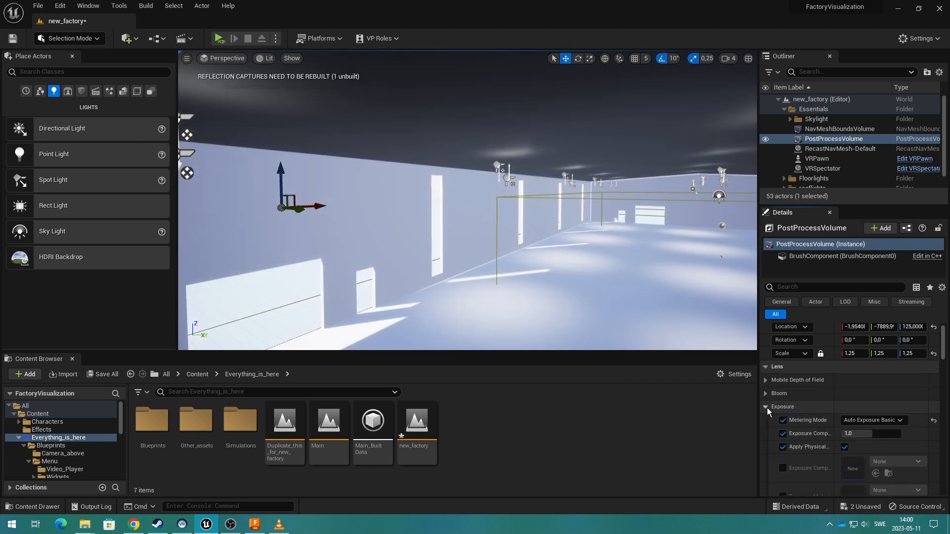
mouse_move(856, 434)
mouse_down()
mouse_move(900, 433)
mouse_move(856, 434)
mouse_up()
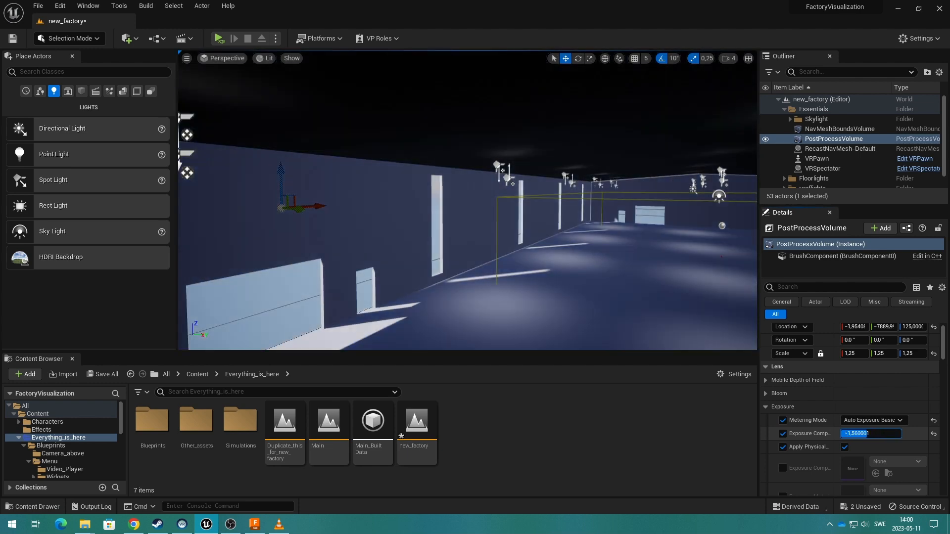
text(1)
key(Return)
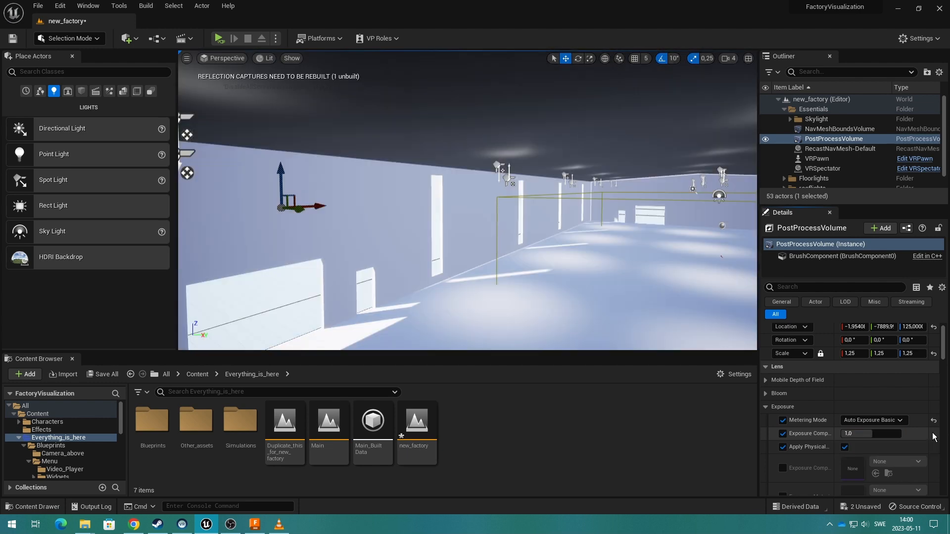
click(765, 407)
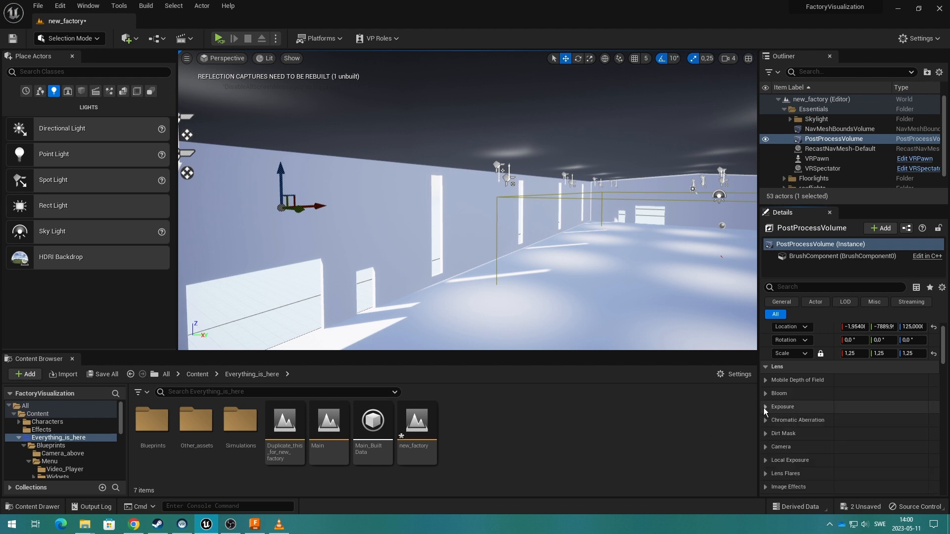
right_drag(647, 317, 704, 335)
click(784, 108)
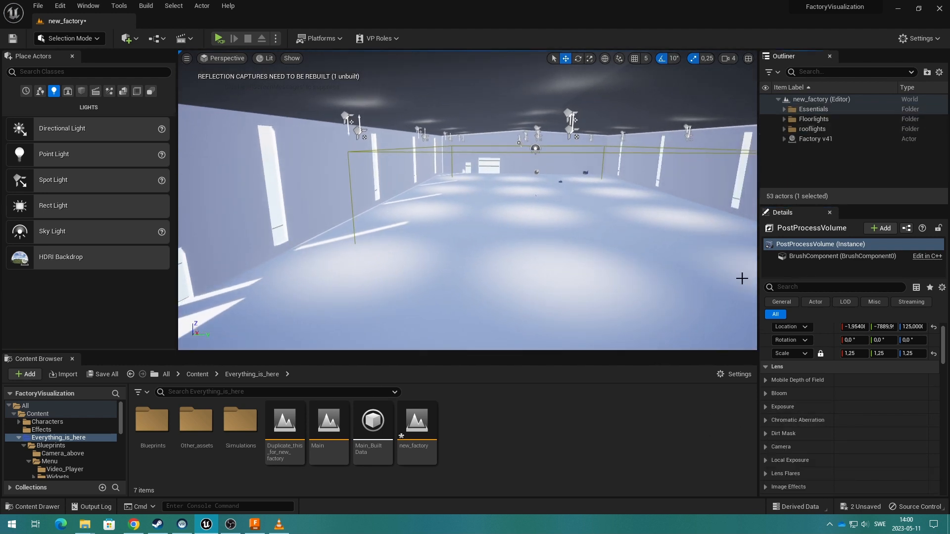